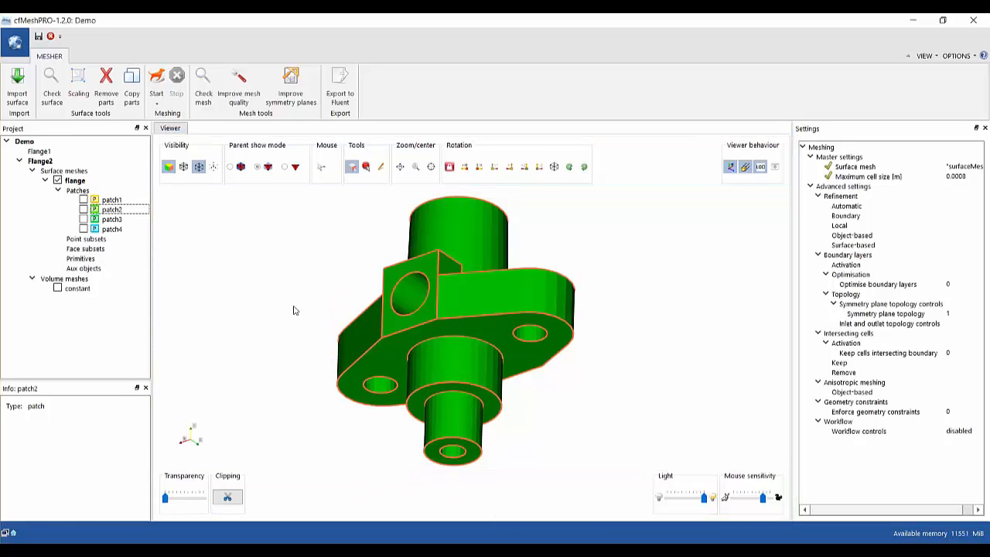
# Switch the flange's feature edges off and on, and do the same with its surface display.
pyautogui.moveTo(305, 262); pyautogui.dragTo(305, 267)
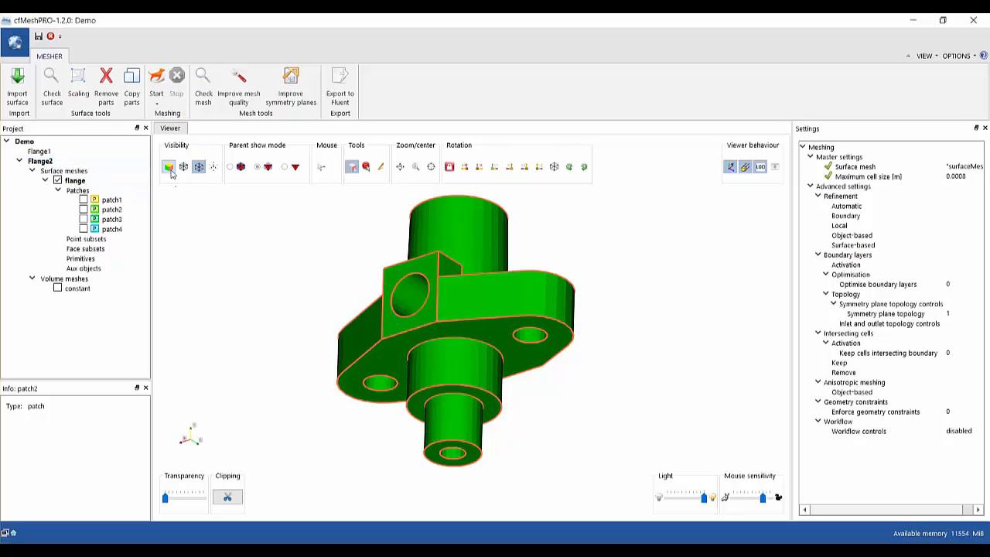
pyautogui.click(198, 167)
pyautogui.click(199, 168)
pyautogui.click(169, 167)
pyautogui.click(169, 168)
# Display the flange's mesh edges and hide them again, and do the same with its mesh points.
pyautogui.click(184, 168)
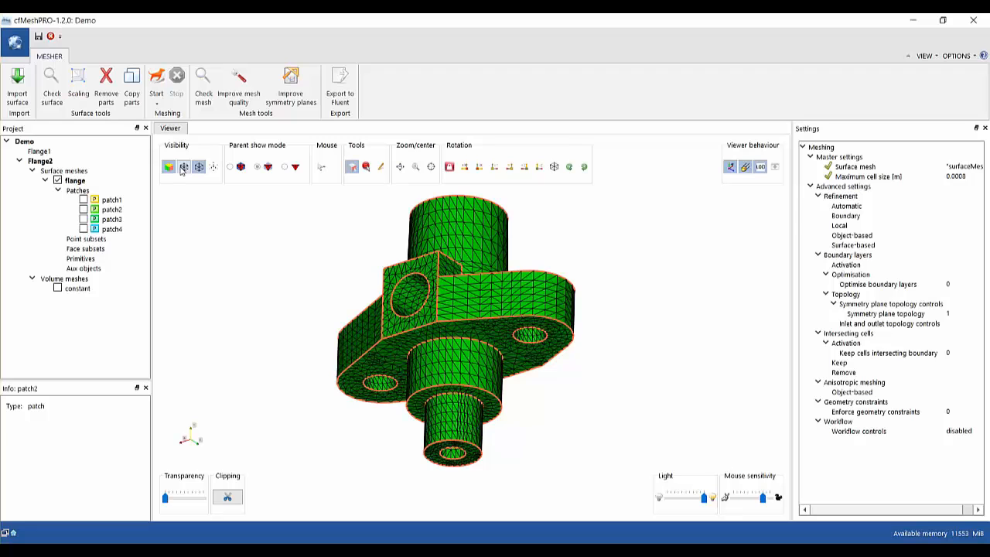
pyautogui.click(183, 168)
pyautogui.click(213, 168)
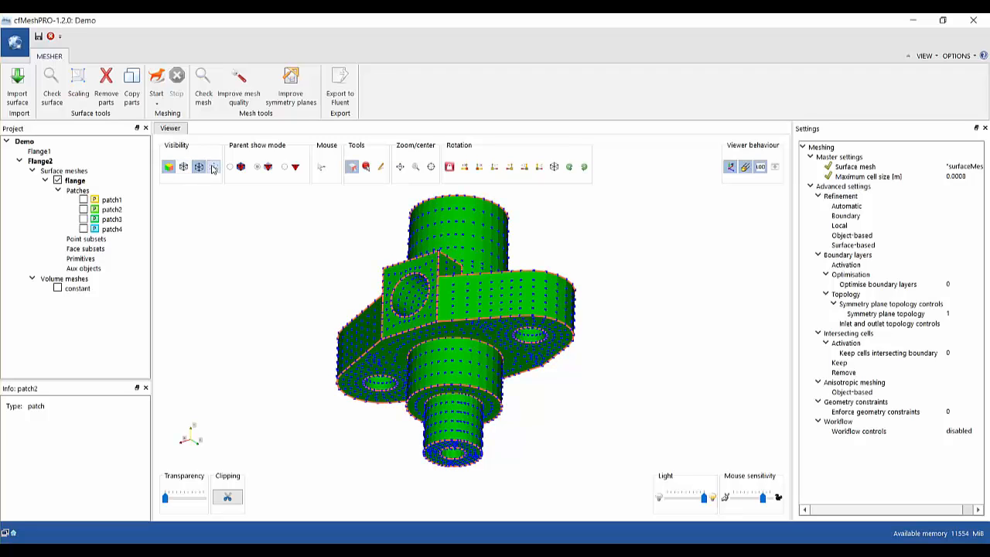
pyautogui.click(214, 168)
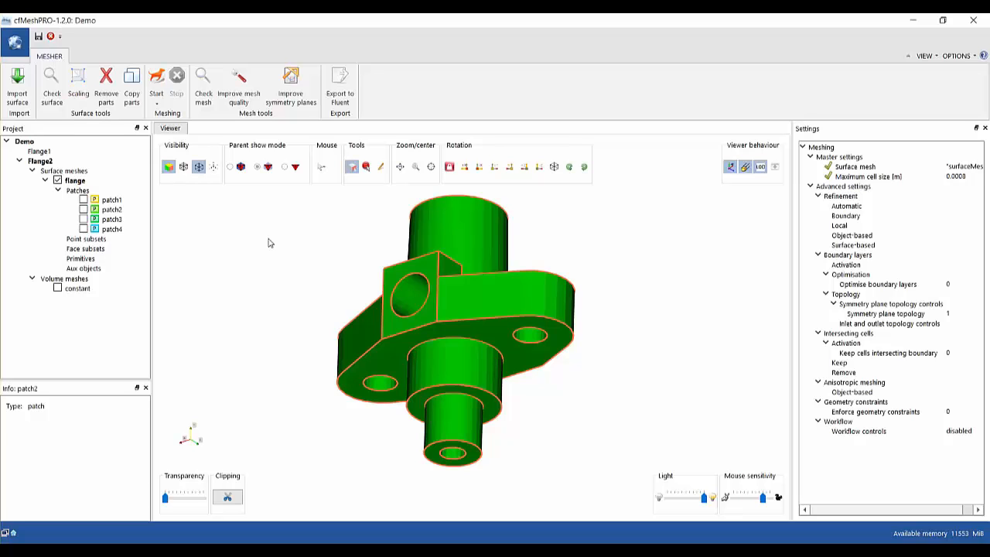
# Hide the feature edges and the surface of the flange together, and restore both.
pyautogui.click(199, 168)
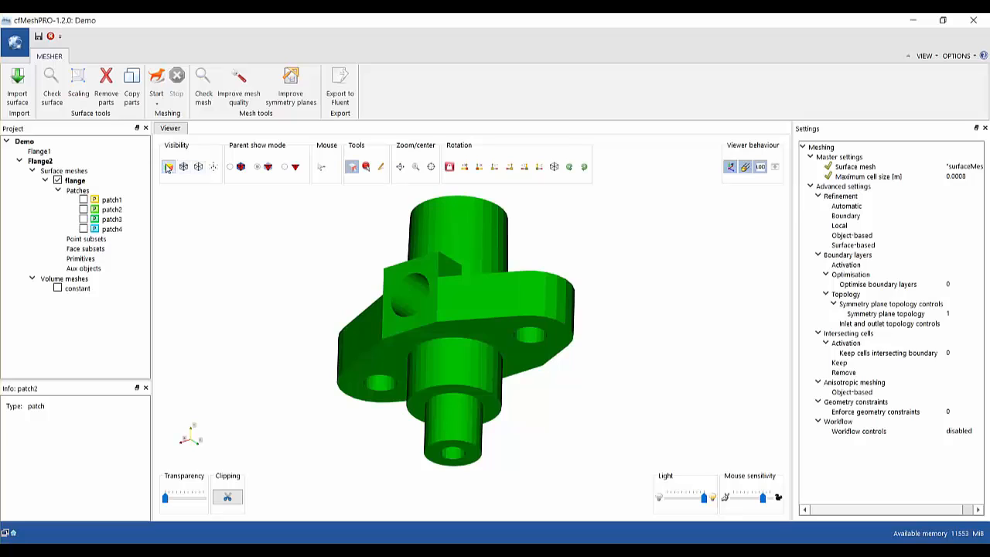
pyautogui.click(169, 166)
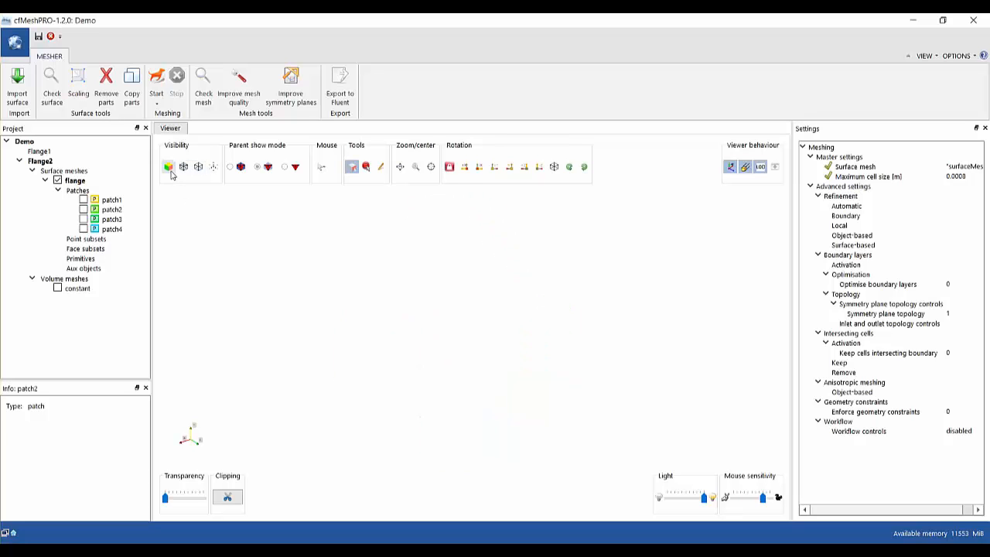
pyautogui.click(170, 167)
pyautogui.click(198, 167)
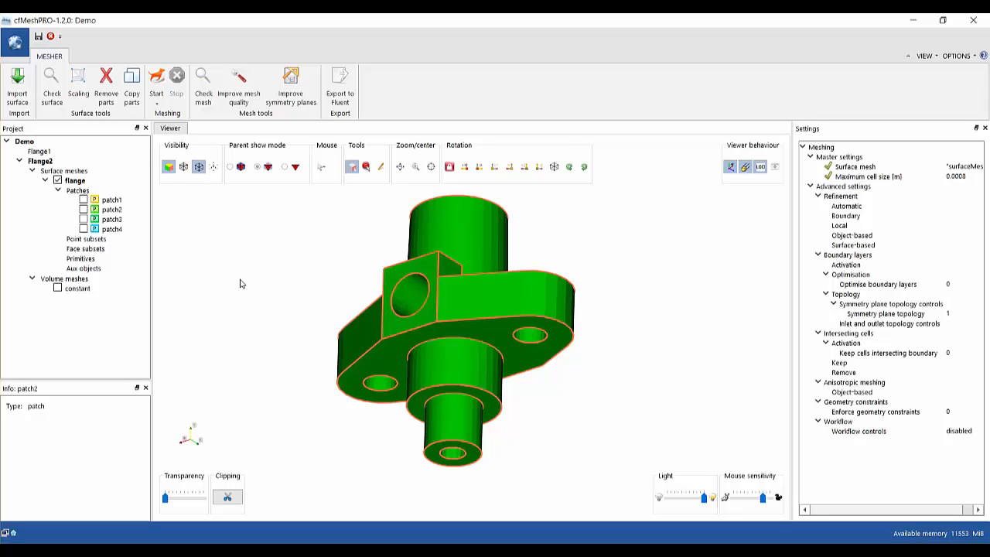
# View the constant volume mesh in place of the flange surface mesh, and return to showing only the flange.
pyautogui.click(58, 180)
pyautogui.click(58, 200)
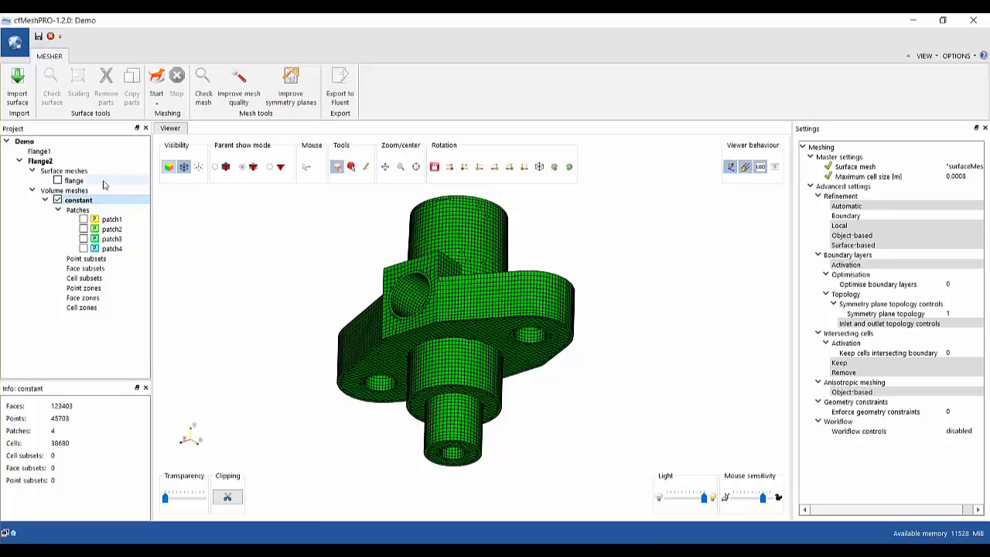
pyautogui.click(57, 200)
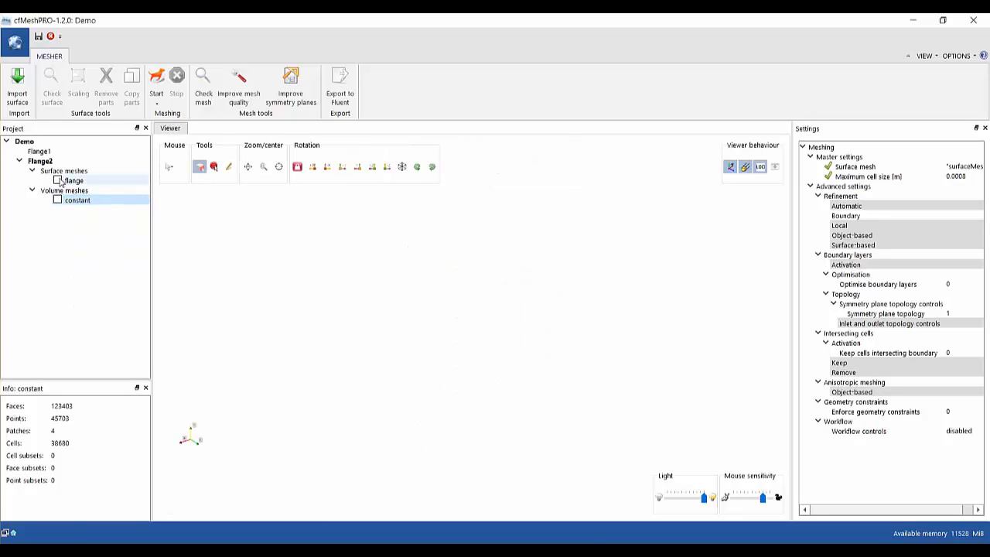
pyautogui.click(57, 180)
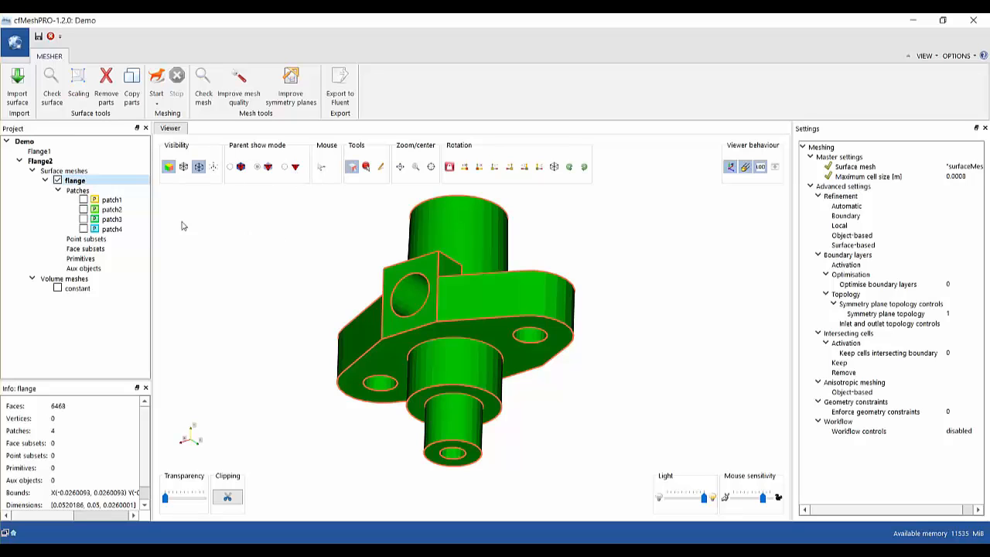
# Show patch2 of the flange and compare the opaque, transparent and hidden parent modes, ending on transparent.
pyautogui.click(84, 210)
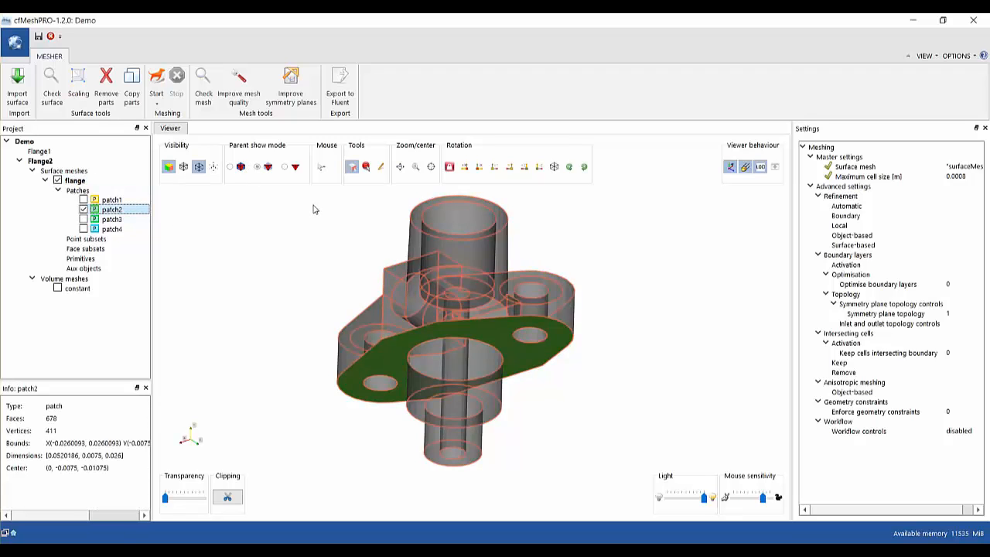
pyautogui.click(232, 168)
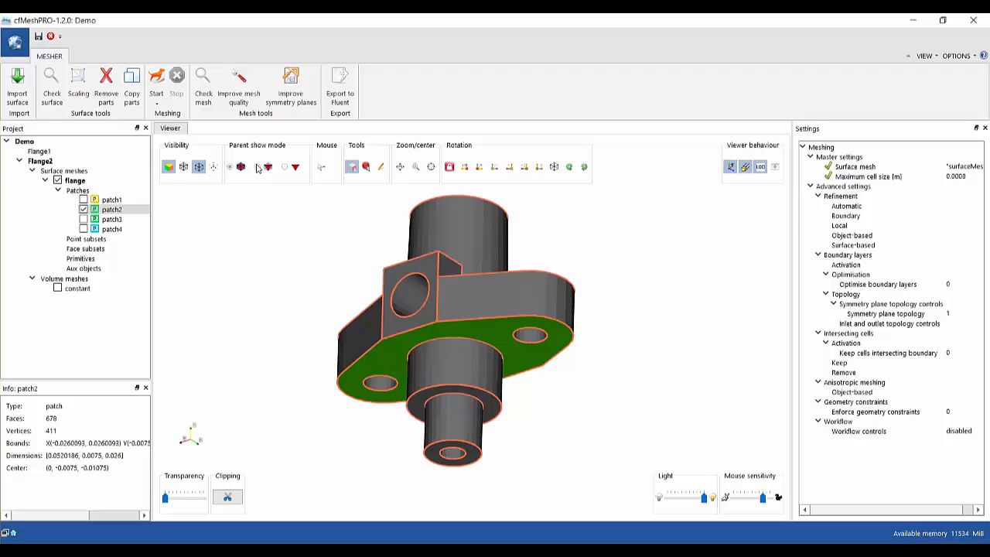
pyautogui.click(258, 168)
pyautogui.click(284, 168)
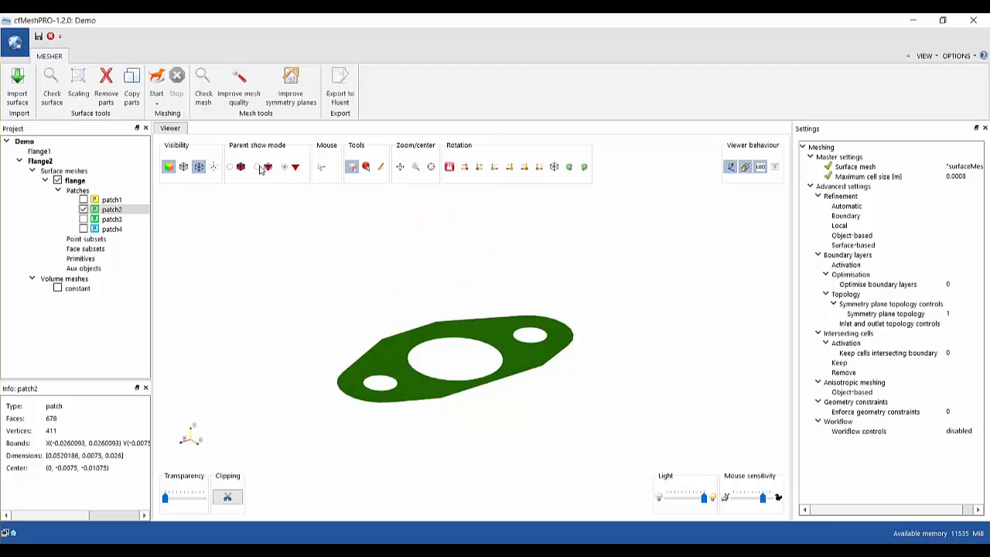
pyautogui.click(259, 167)
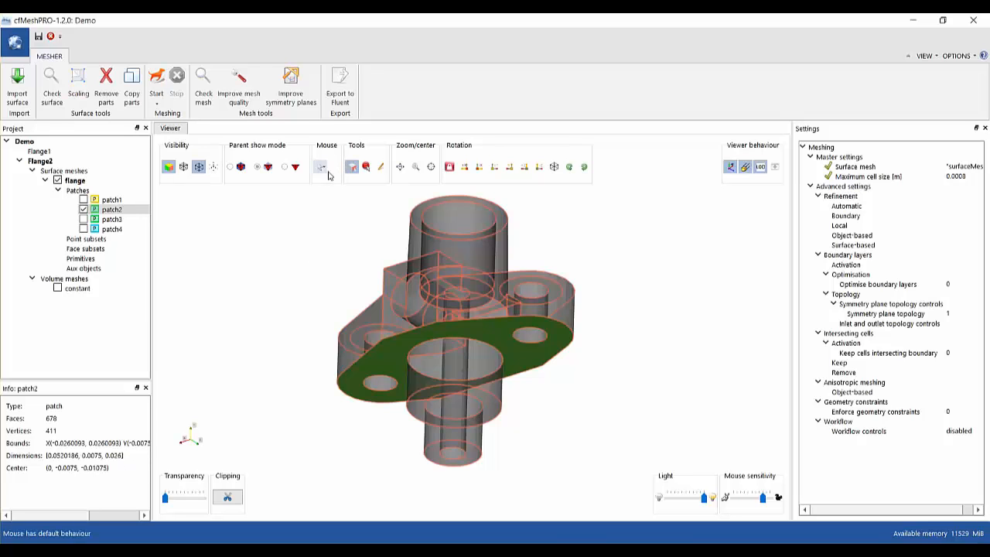
pyautogui.rightClick(295, 252)
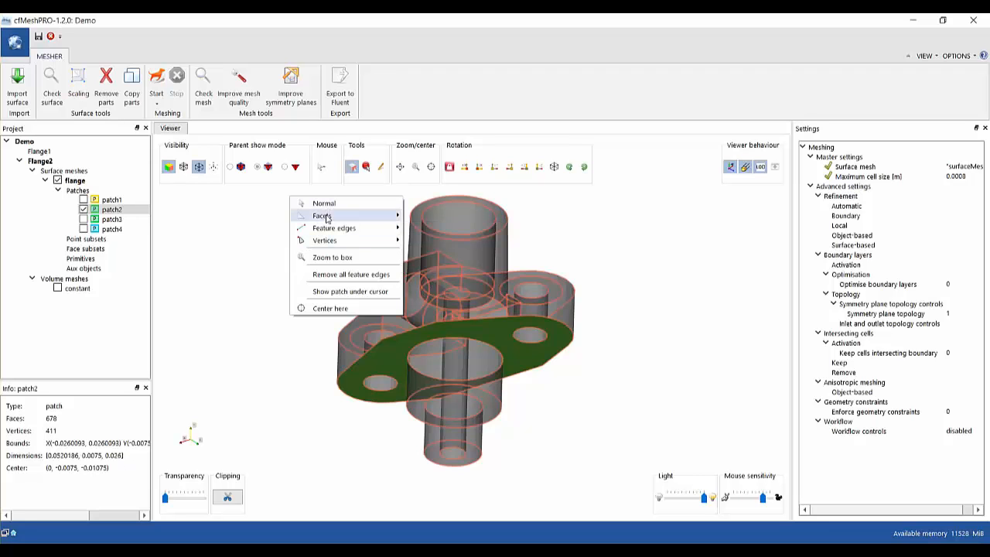
pyautogui.moveTo(309, 240)
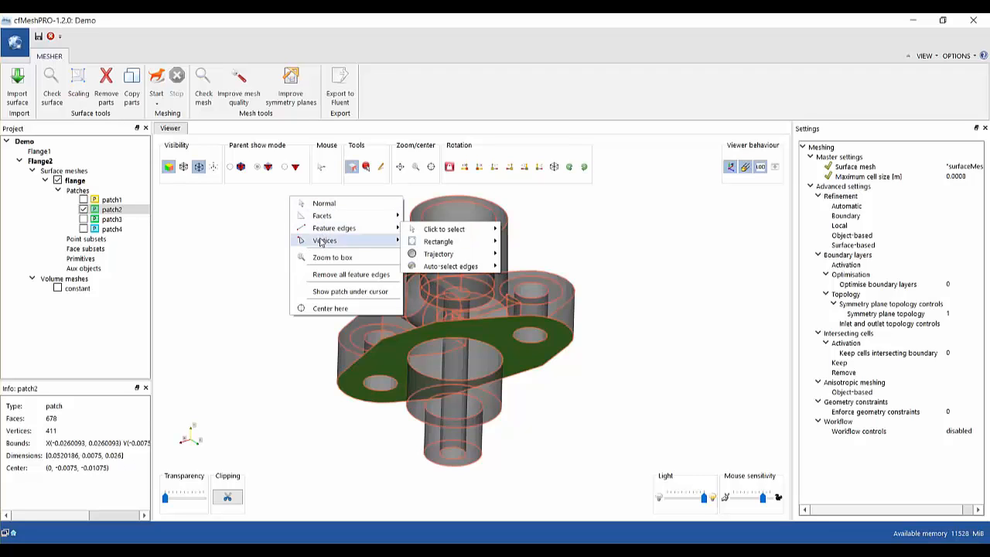
pyautogui.click(261, 232)
pyautogui.click(321, 167)
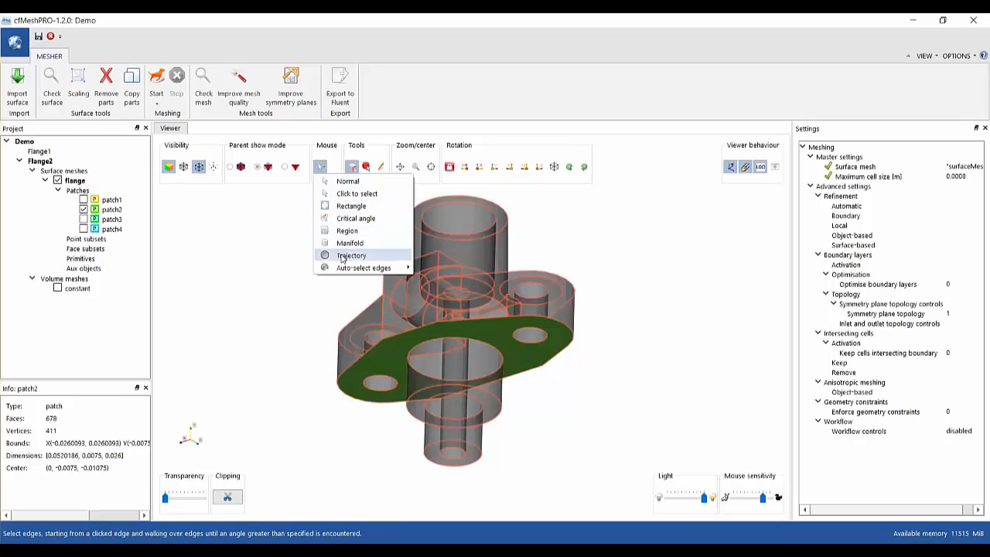
pyautogui.moveTo(341, 268)
pyautogui.click(347, 181)
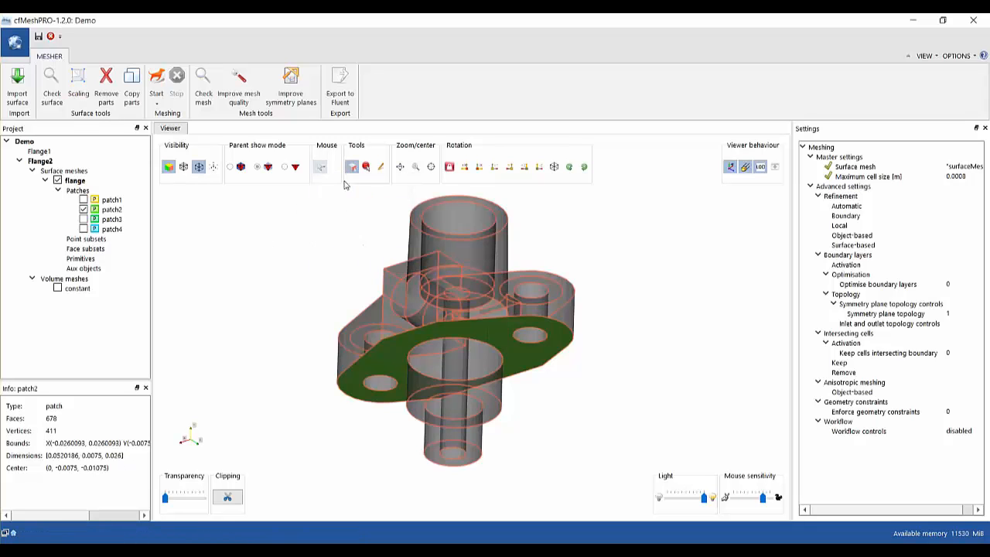
# Hide patch2 to show the whole flange surface, and display its mesh edges.
pyautogui.click(87, 211)
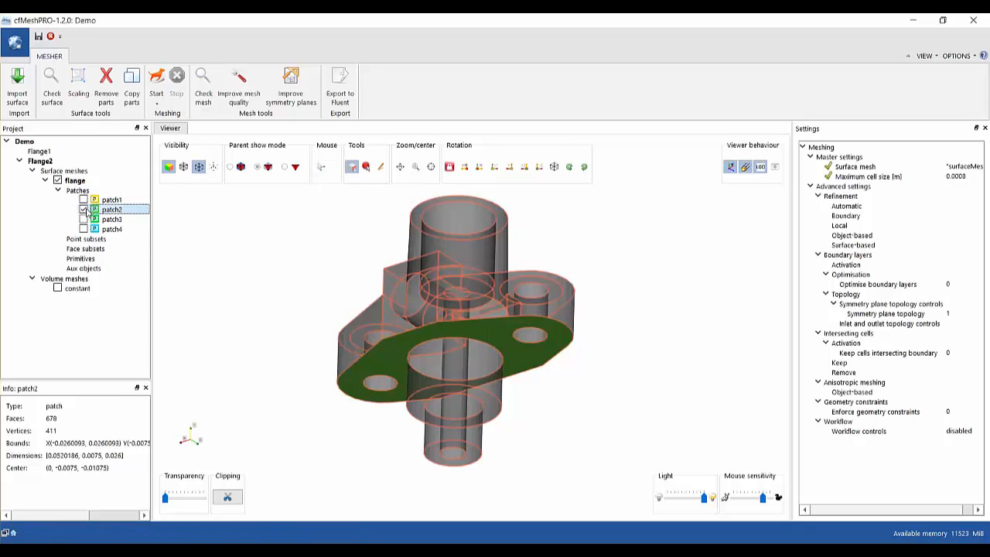
pyautogui.click(83, 211)
pyautogui.moveTo(436, 278)
pyautogui.mouseDown(button='middle')
pyautogui.moveTo(375, 290)
pyautogui.moveTo(451, 299)
pyautogui.moveTo(437, 283)
pyautogui.mouseUp(button='middle')
pyautogui.scroll(-3, 436, 284)
pyautogui.scroll(2, 437, 284)
pyautogui.moveTo(343, 265); pyautogui.dragTo(364, 303)
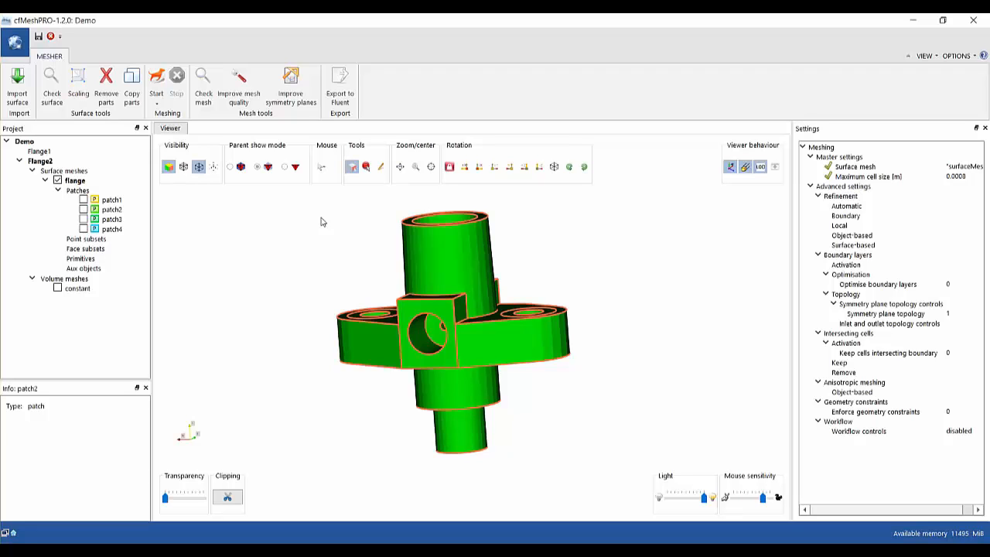
pyautogui.click(184, 167)
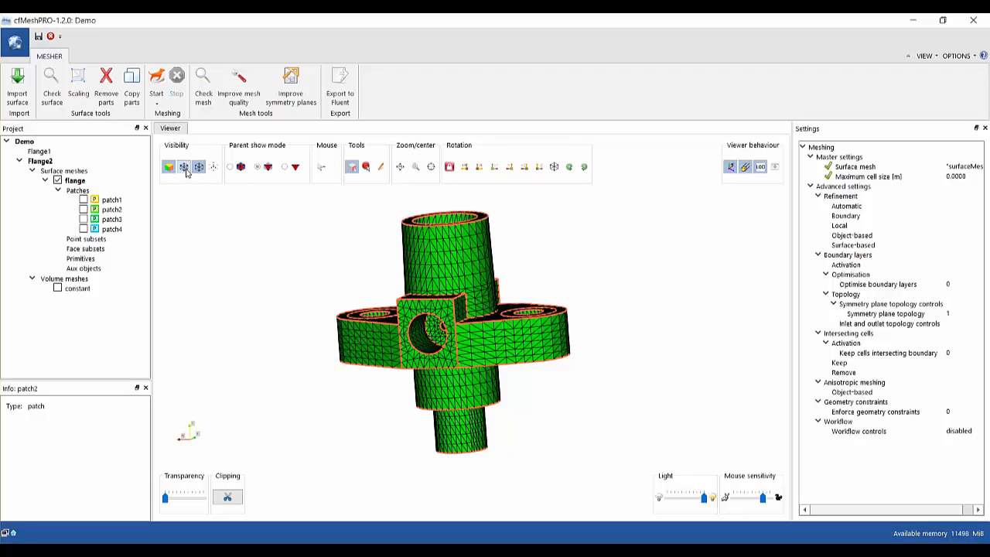
# Select neighbouring facets one by one on the upper cylinder of the flange using the Click to select mode.
pyautogui.click(321, 167)
pyautogui.click(334, 194)
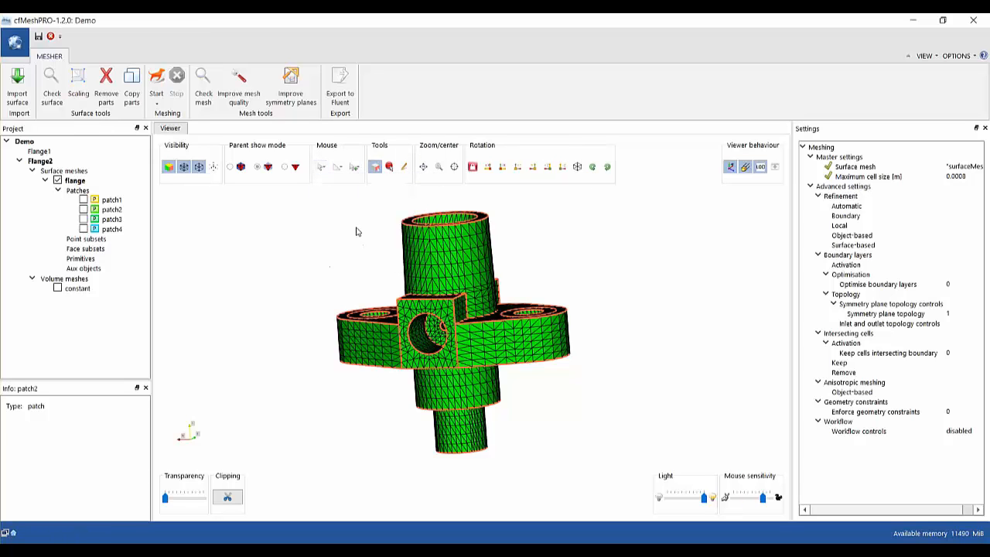
pyautogui.scroll(3, 420, 248)
pyautogui.click(438, 245)
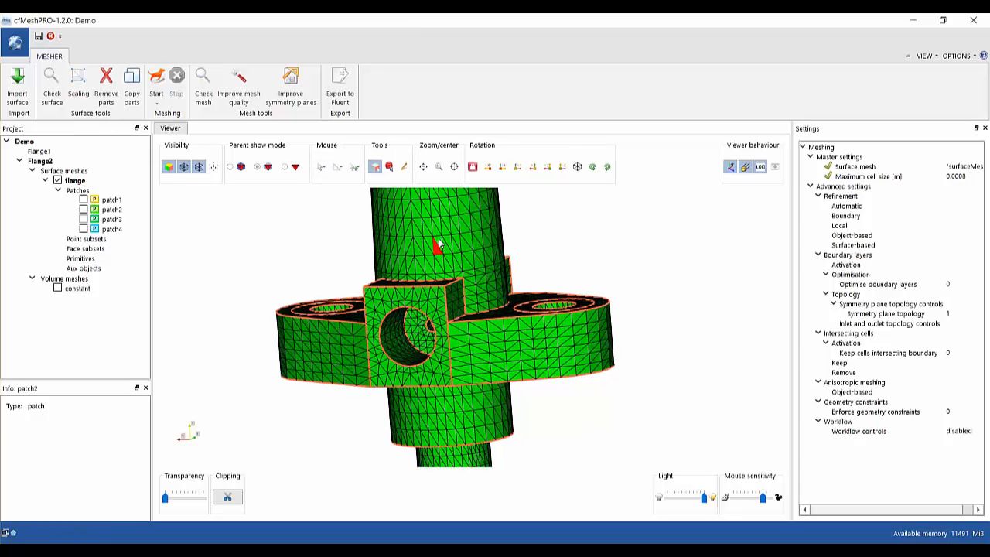
pyautogui.click(444, 250)
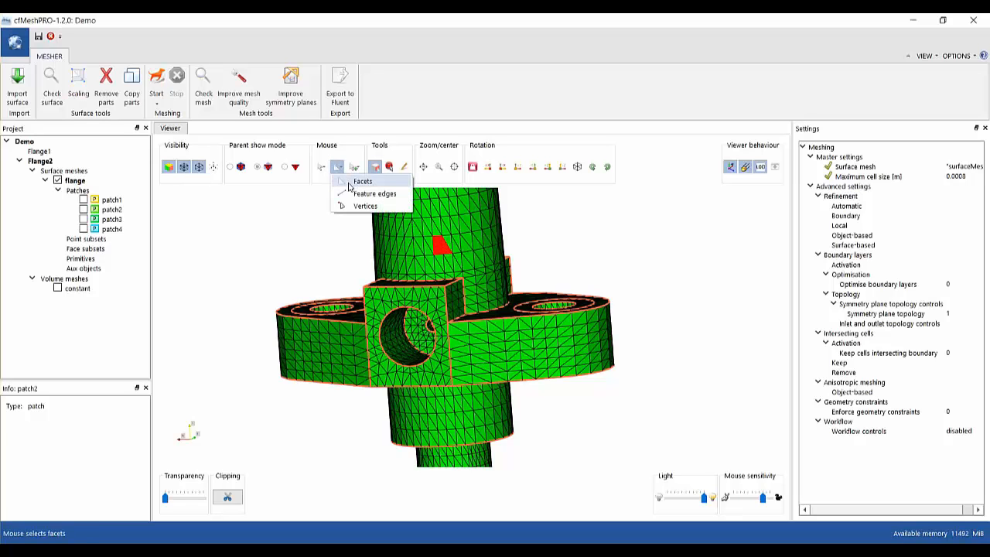
pyautogui.click(360, 205)
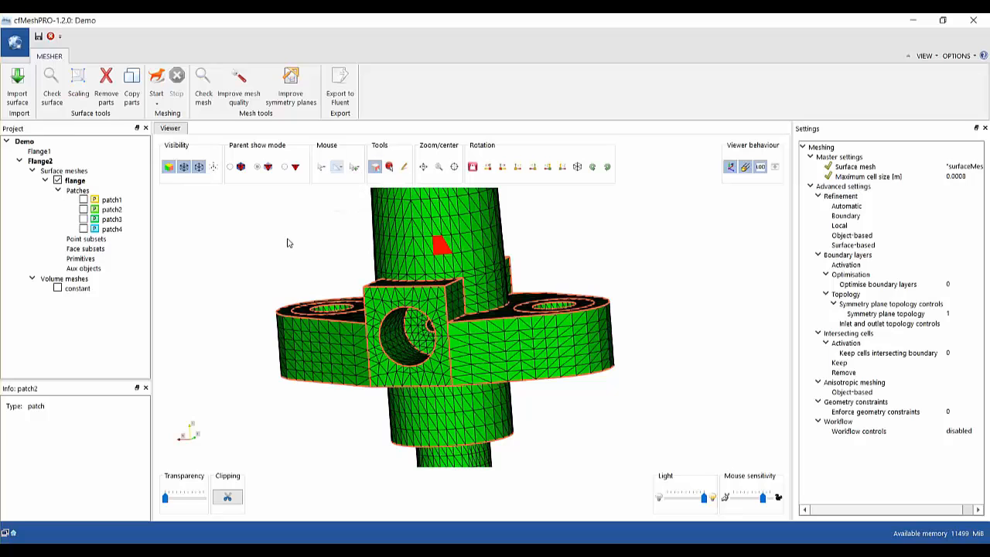
pyautogui.click(354, 167)
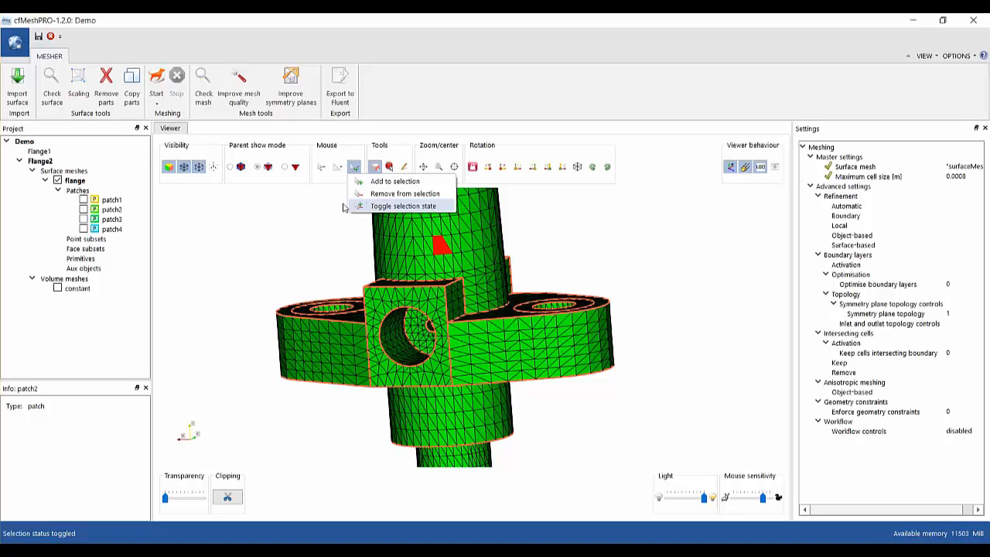
pyautogui.click(313, 241)
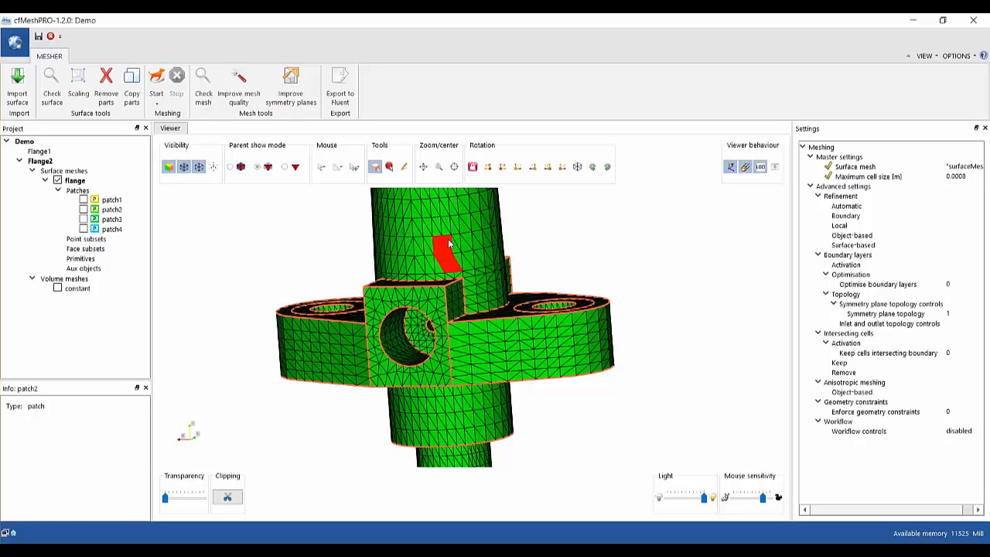
# Clear the selection of individual facets on the upper cylinder.
pyautogui.rightClick(444, 246)
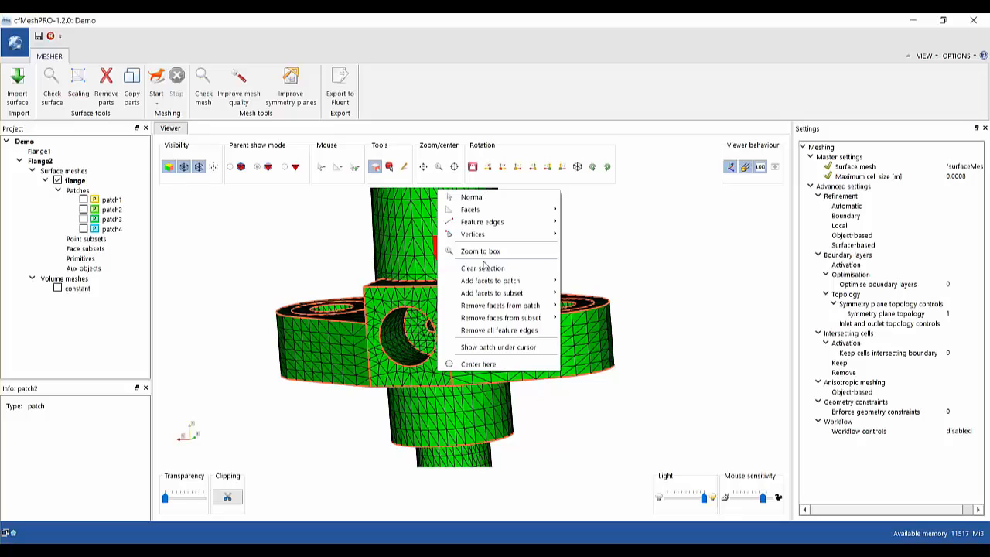
pyautogui.moveTo(486, 283)
pyautogui.click(481, 268)
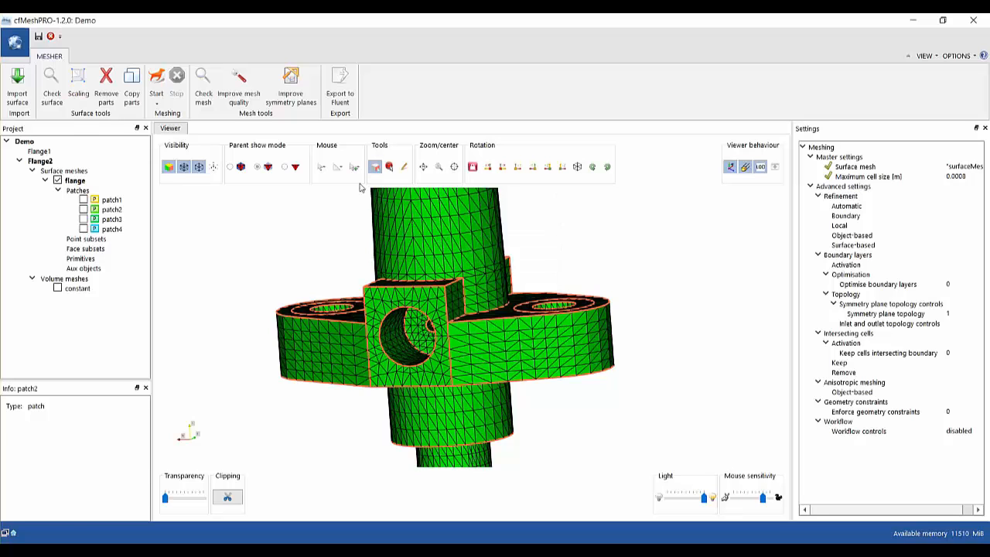
# Select a band of facets around the upper cylinder using the Rectangle mode, and clear that selection.
pyautogui.click(325, 167)
pyautogui.click(349, 206)
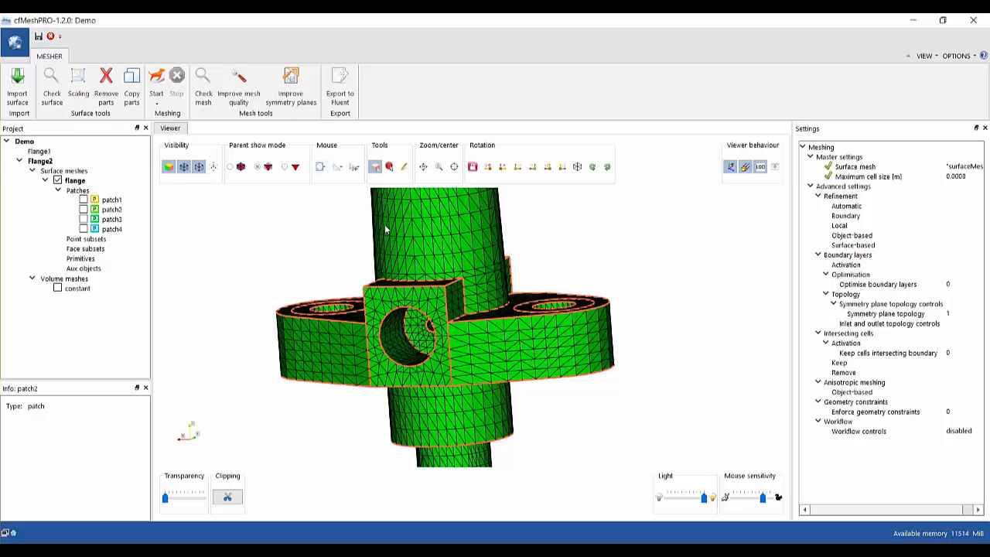
pyautogui.moveTo(343, 206); pyautogui.dragTo(540, 283)
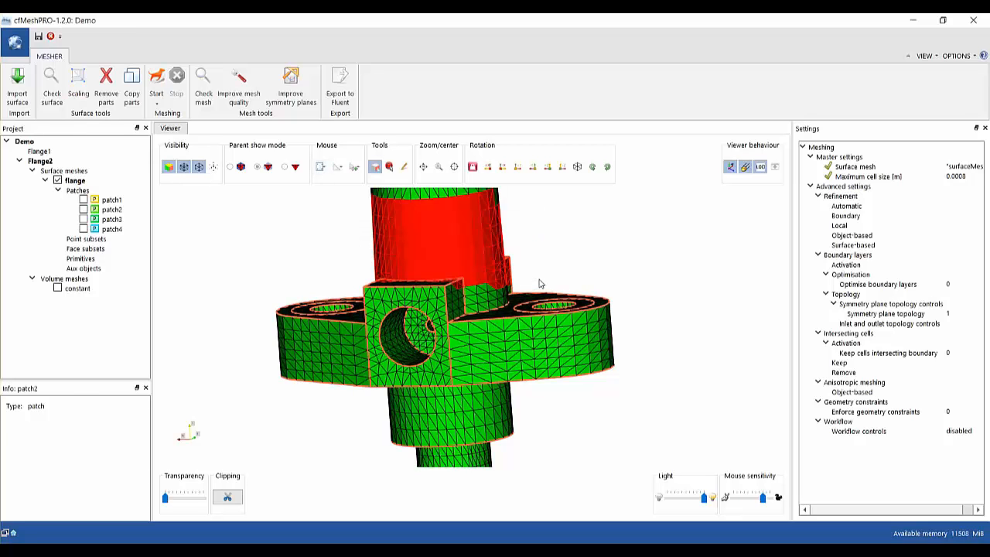
pyautogui.click(320, 166)
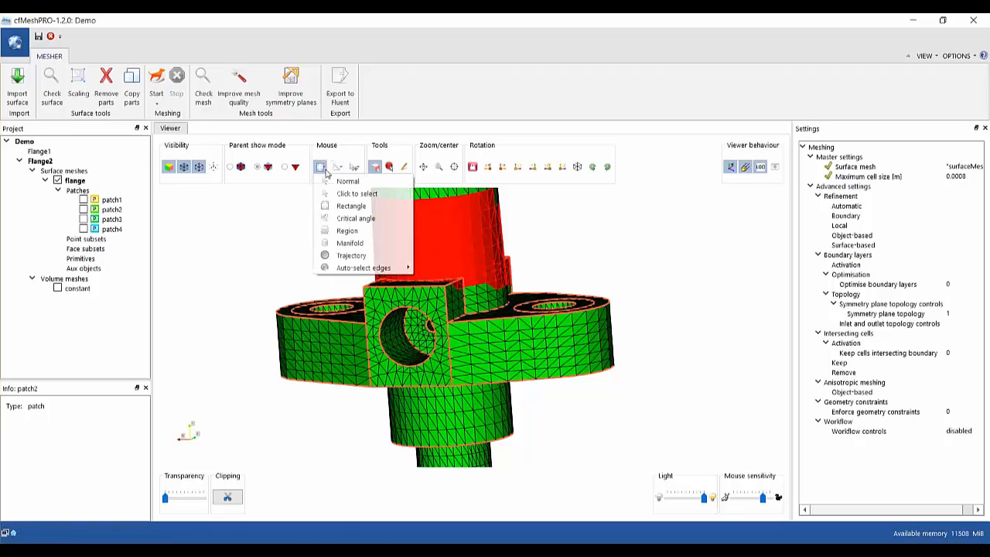
pyautogui.rightClick(444, 229)
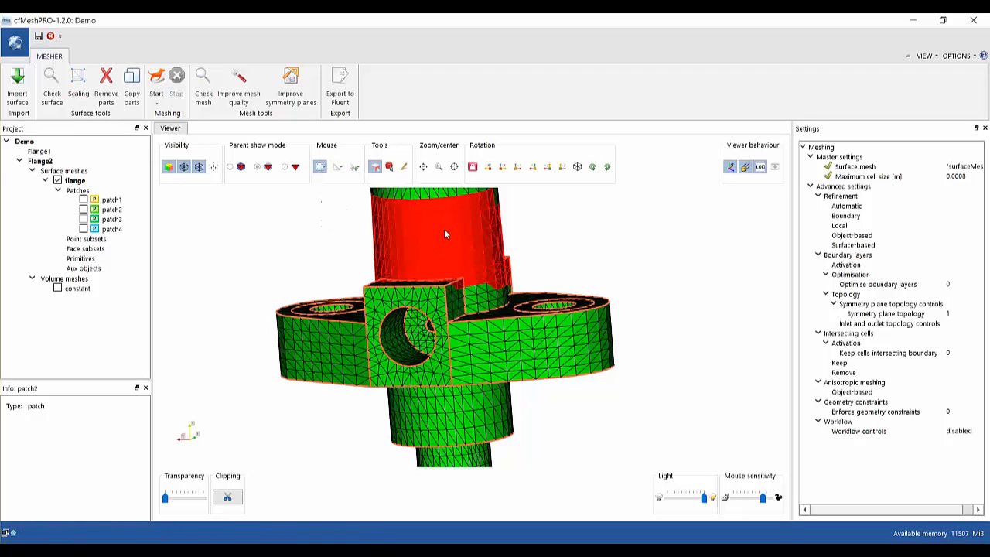
pyautogui.click(480, 256)
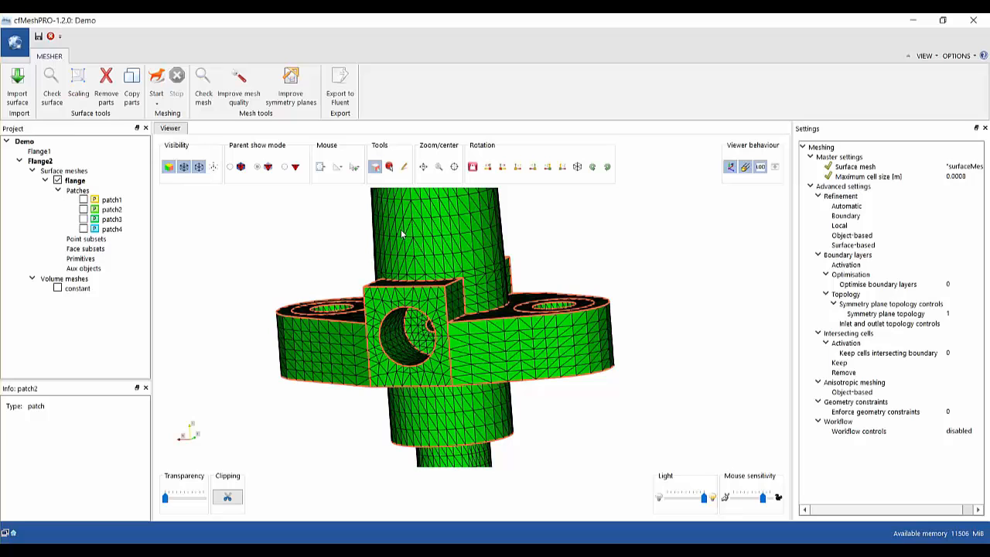
# Select the flat upper face around one bolt hole of the flange using the Critical angle mode with a tolerance of 1.
pyautogui.click(320, 166)
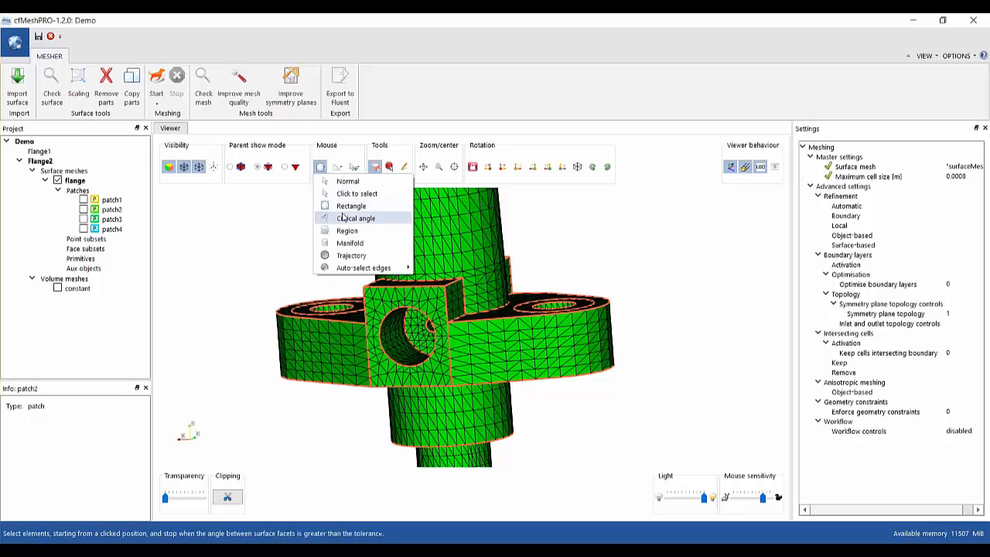
pyautogui.click(345, 218)
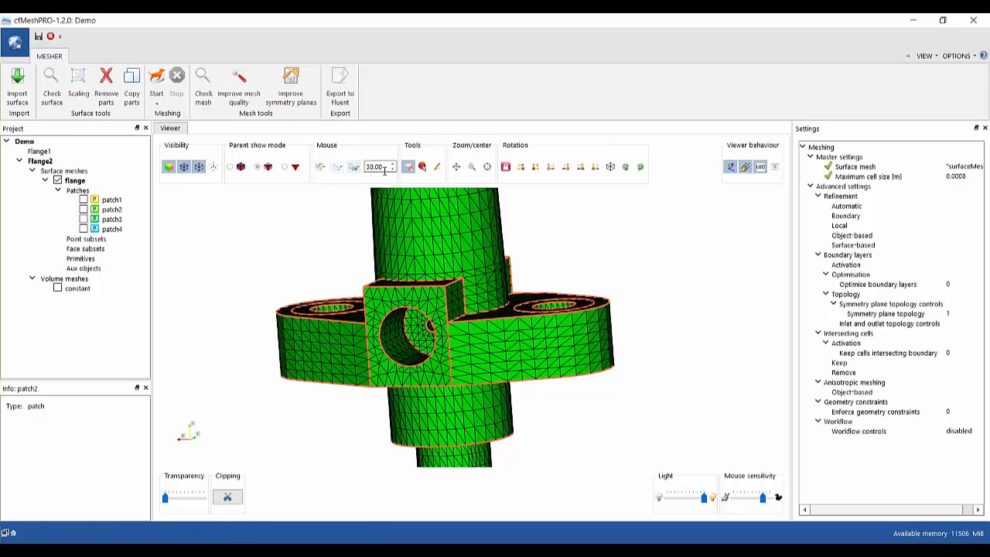
pyautogui.moveTo(384, 169); pyautogui.dragTo(363, 171)
pyautogui.write('1')
pyautogui.press('Return')
pyautogui.moveTo(311, 234); pyautogui.dragTo(314, 290)
pyautogui.click(499, 342)
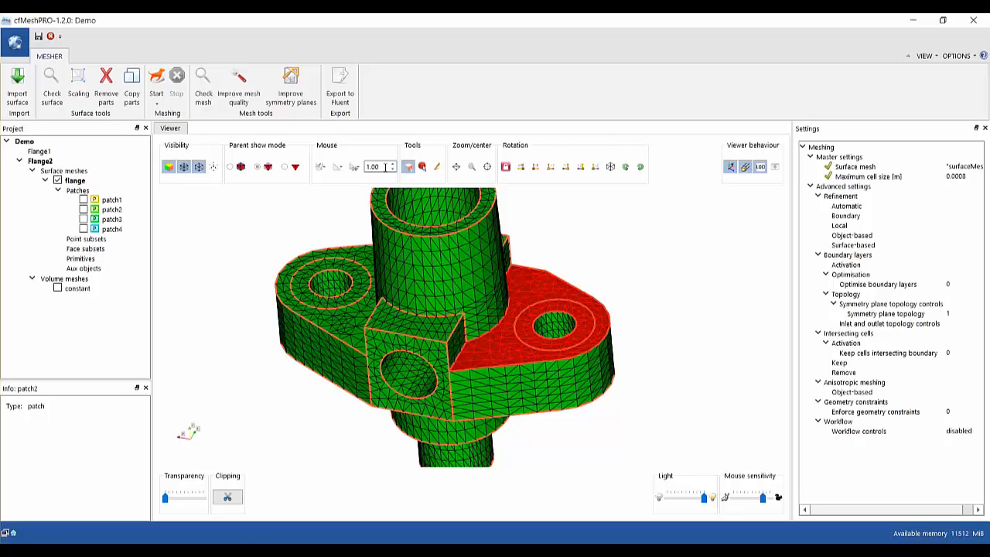
# Set the critical angle to 30, add the upper cylinder's outer wall to the selection, and clear the selection.
pyautogui.moveTo(385, 167); pyautogui.dragTo(358, 170)
pyautogui.write('3')
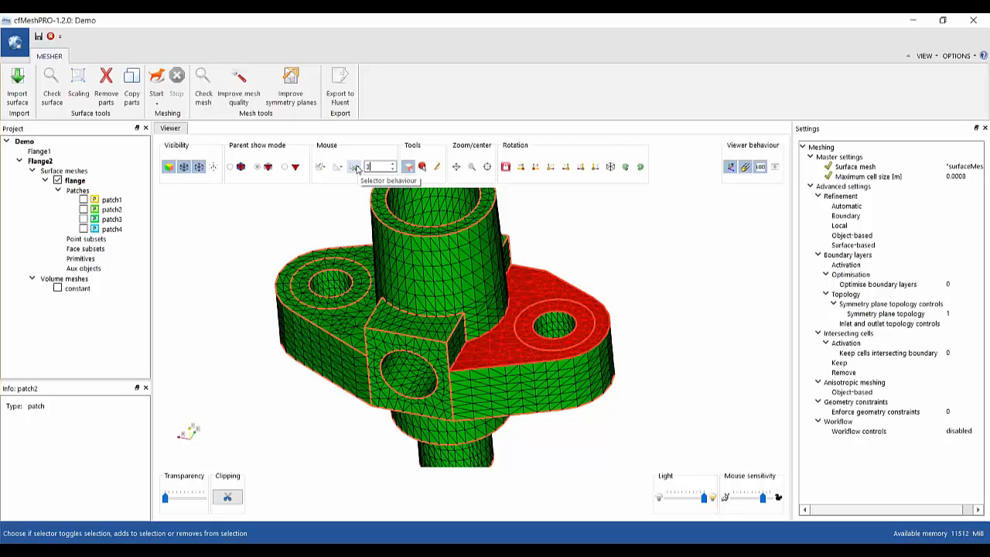
pyautogui.write('0')
pyautogui.click(437, 266)
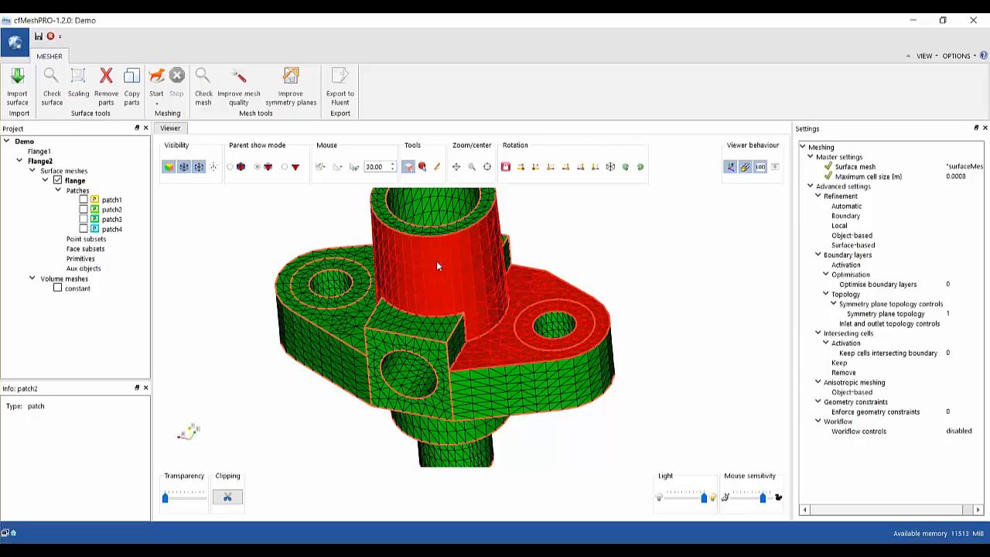
pyautogui.rightClick(436, 261)
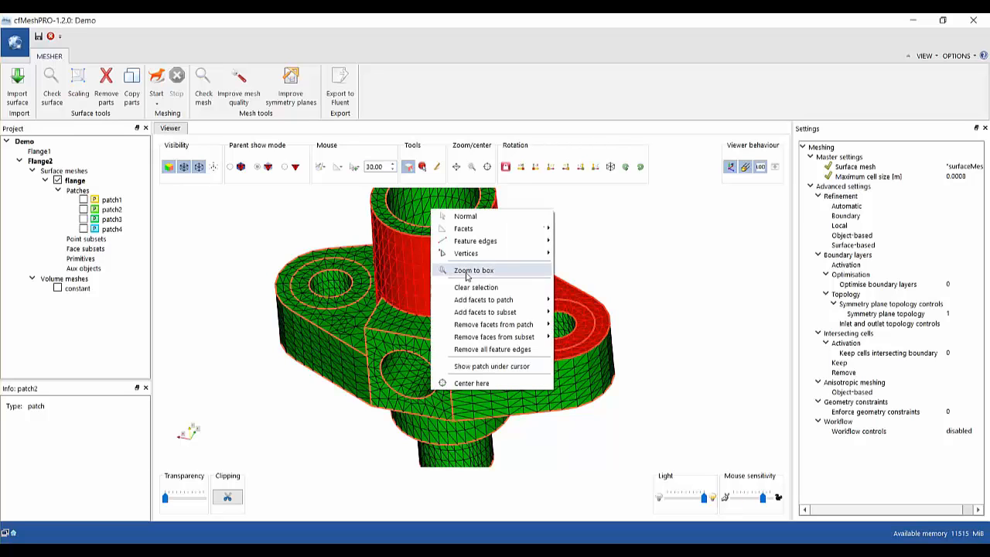
pyautogui.click(457, 284)
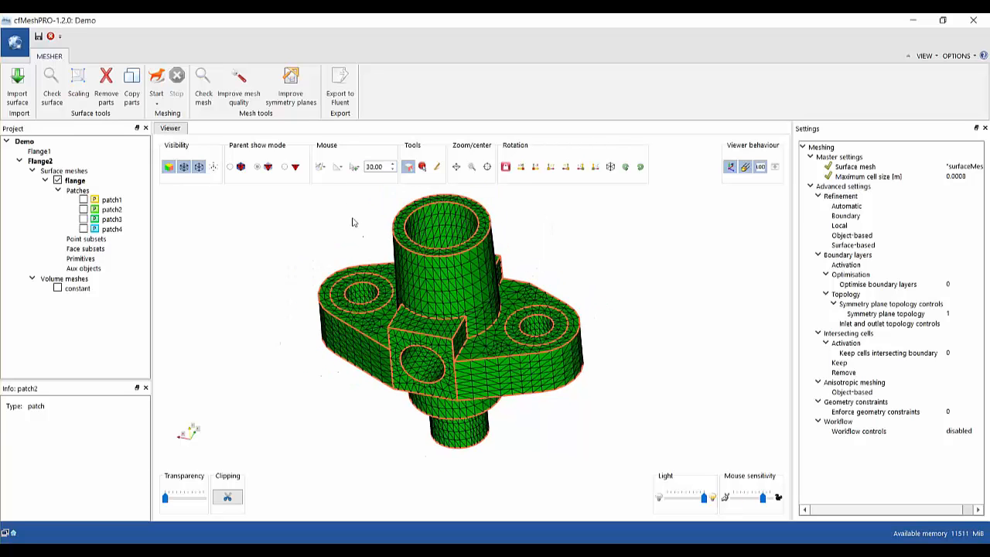
# Select all connected facets of the flange using the Region mode, and clear that selection.
pyautogui.click(320, 166)
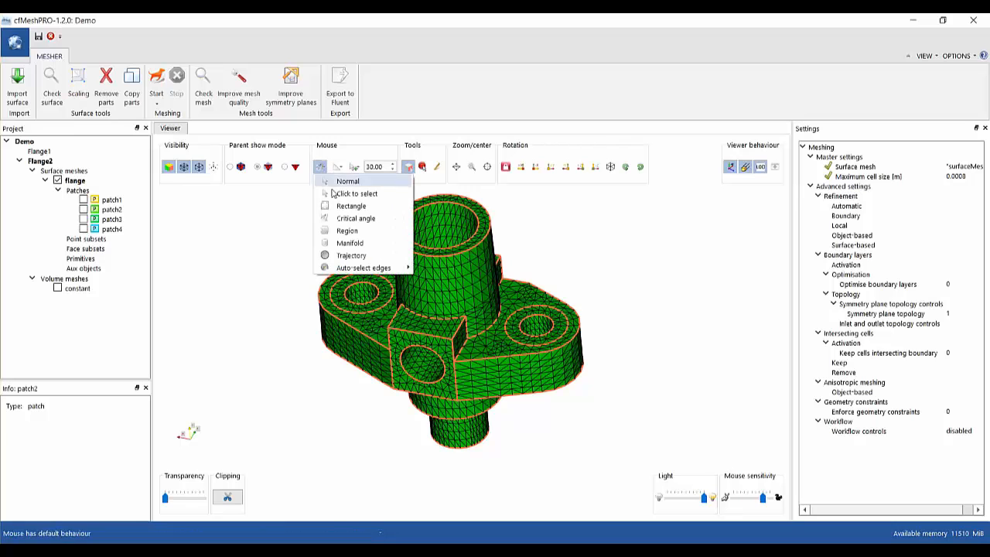
pyautogui.click(347, 232)
pyautogui.moveTo(287, 380); pyautogui.dragTo(298, 341)
pyautogui.scroll(-3, 300, 331)
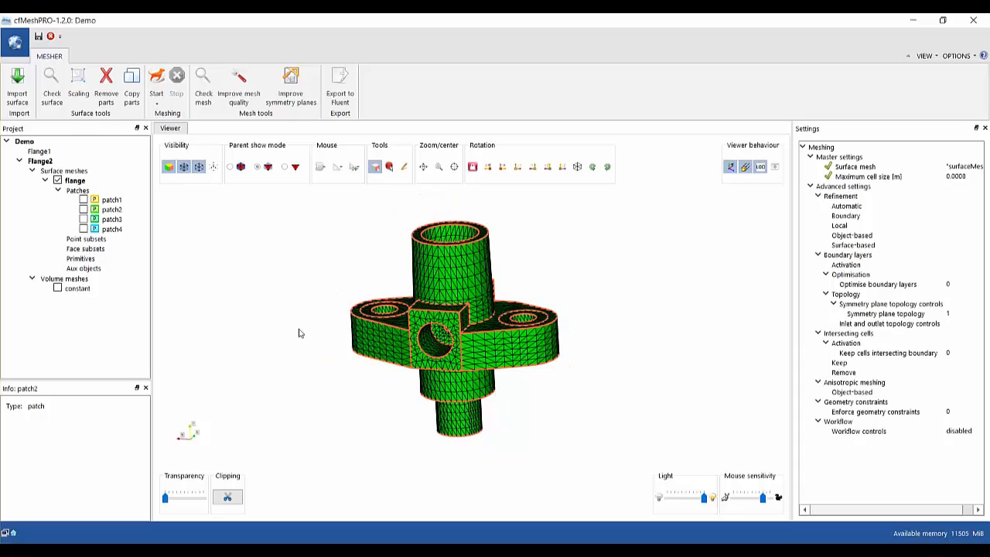
pyautogui.scroll(1, 296, 314)
pyautogui.scroll(1, 296, 317)
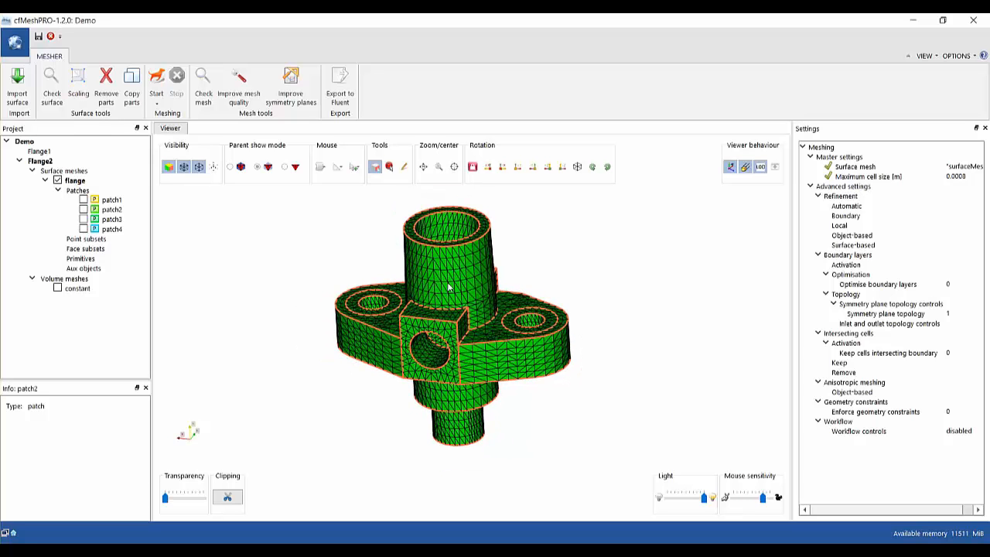
pyautogui.click(449, 286)
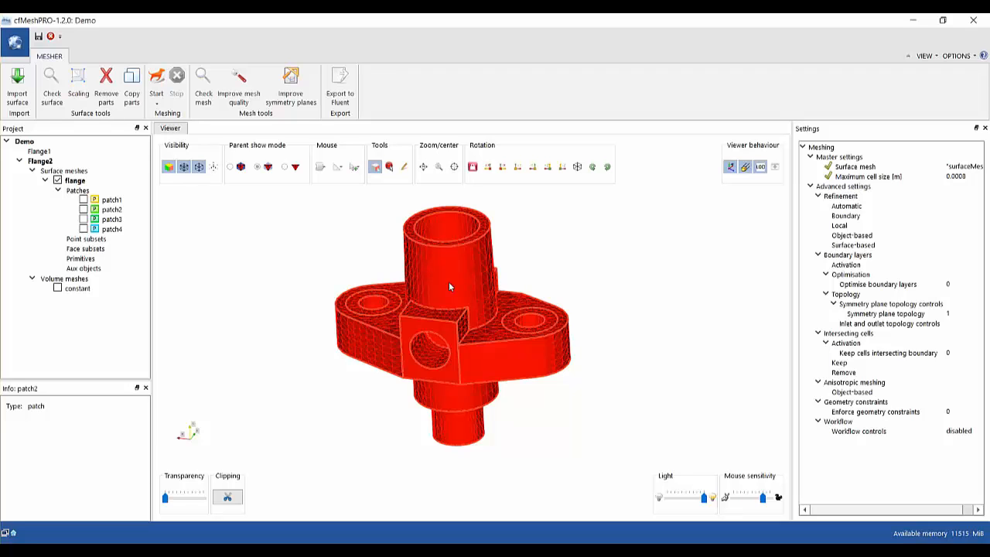
pyautogui.rightClick(448, 283)
pyautogui.click(481, 306)
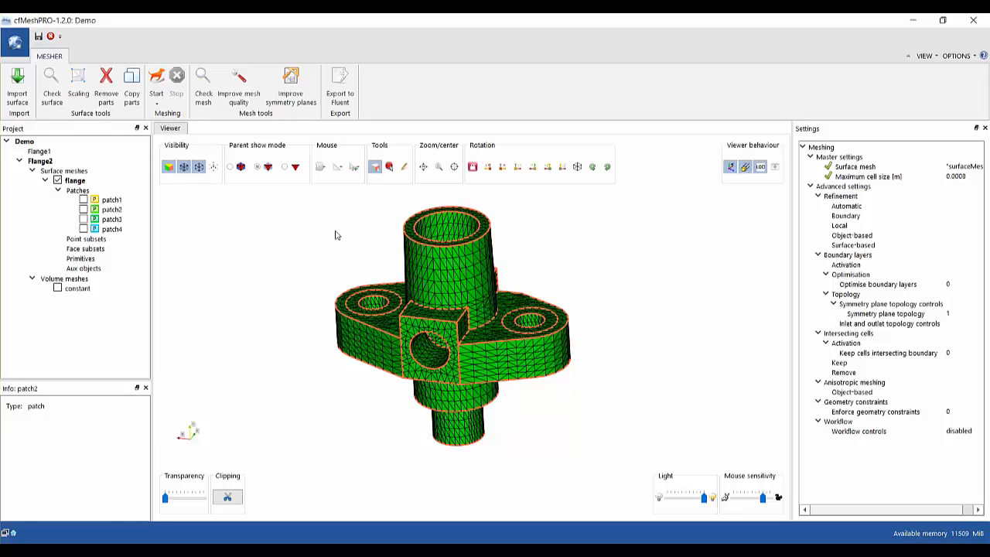
# Try the Trajectory mode for edges on the upper cylinder of the flange, and clear the selection.
pyautogui.click(322, 173)
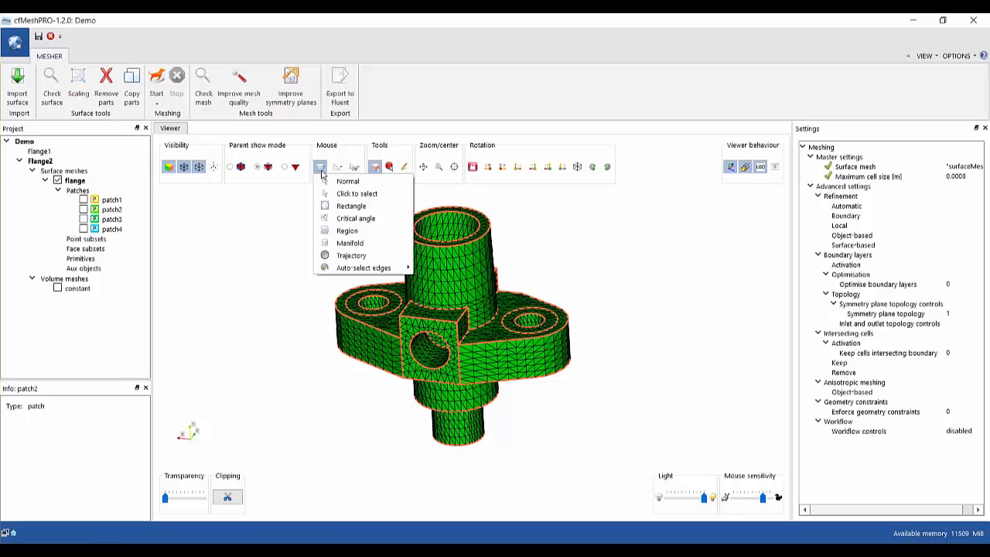
pyautogui.click(352, 255)
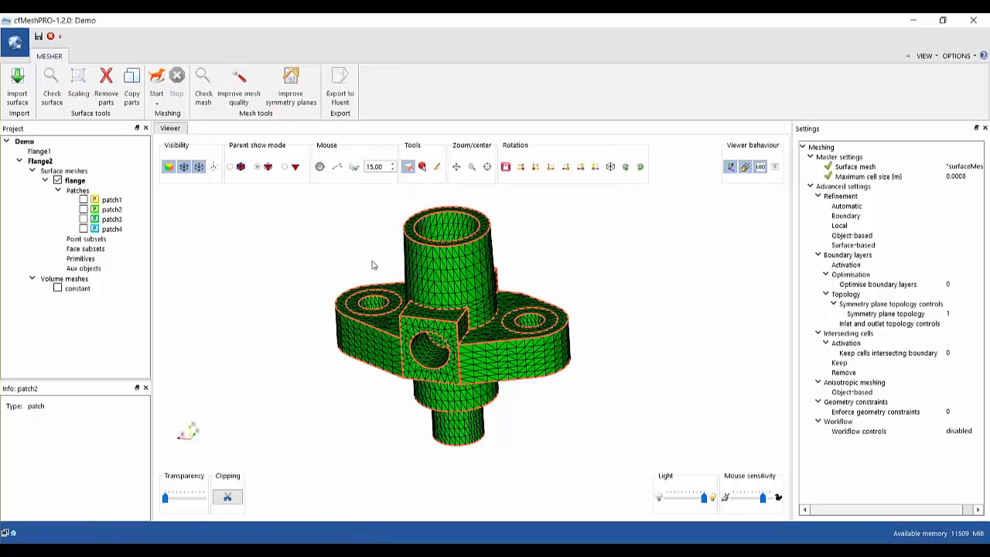
pyautogui.click(337, 167)
pyautogui.scroll(1, 432, 295)
pyautogui.scroll(1, 433, 296)
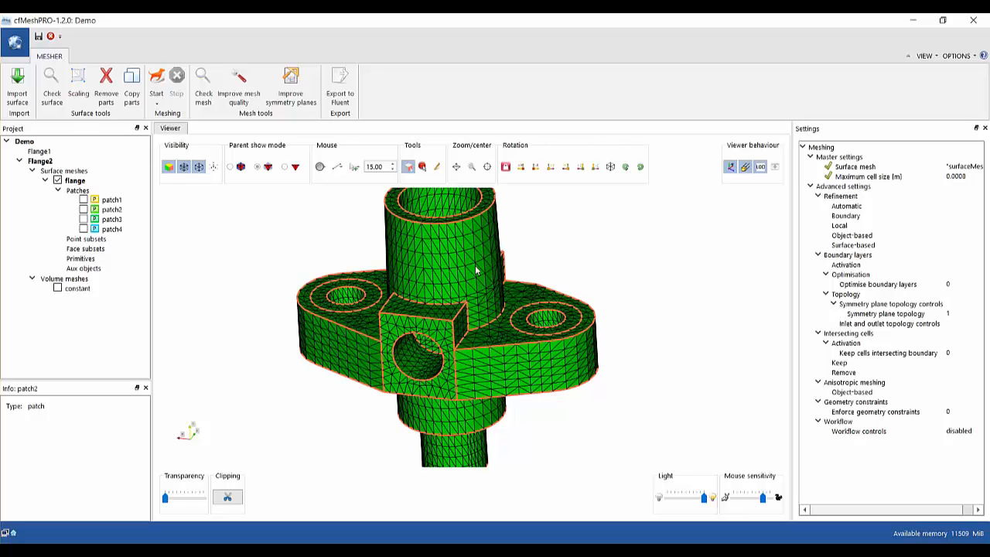
pyautogui.scroll(2, 475, 271)
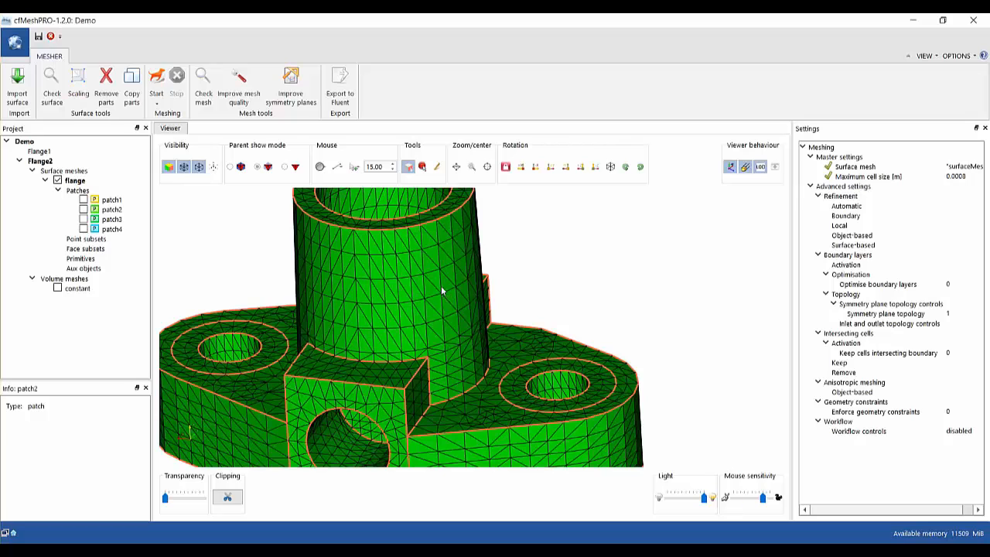
pyautogui.click(440, 284)
pyautogui.rightClick(440, 284)
pyautogui.click(469, 302)
pyautogui.scroll(-3, 462, 296)
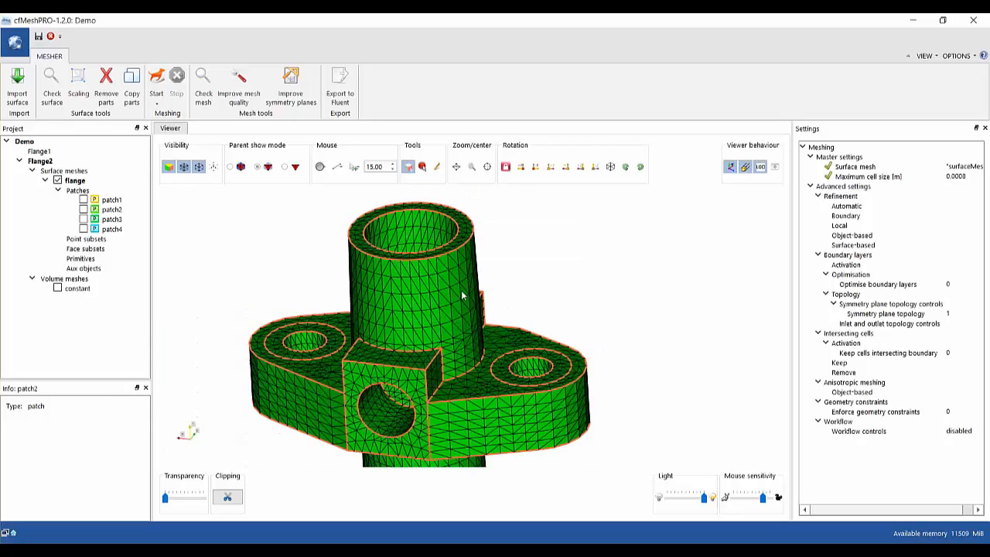
pyautogui.scroll(-1, 459, 293)
pyautogui.moveTo(433, 309); pyautogui.dragTo(453, 291, button='middle')
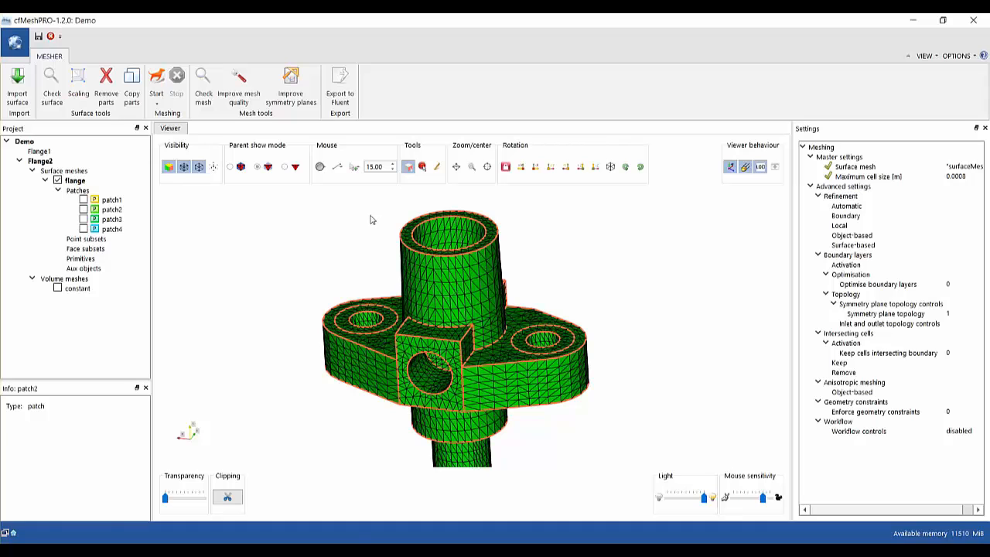
pyautogui.click(319, 167)
pyautogui.moveTo(347, 267)
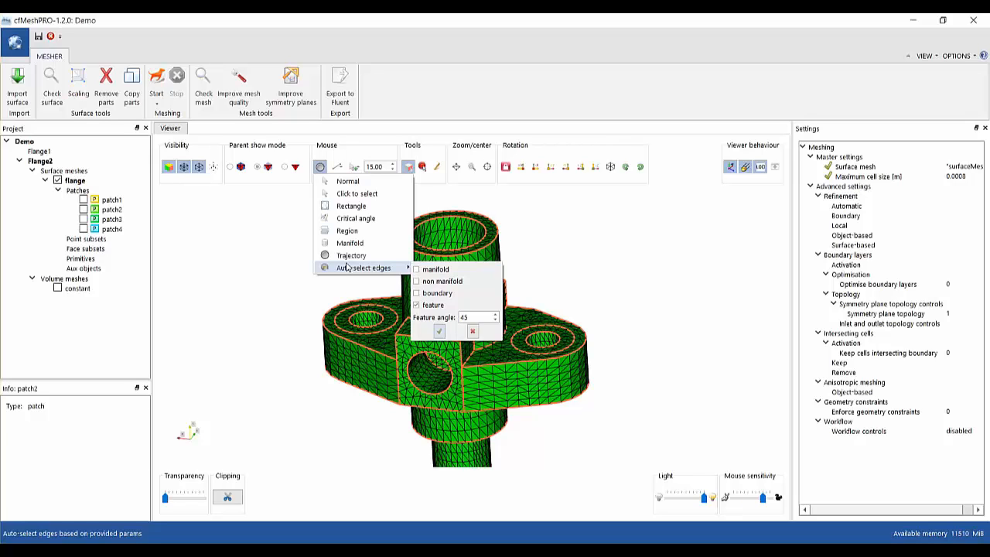
pyautogui.click(253, 333)
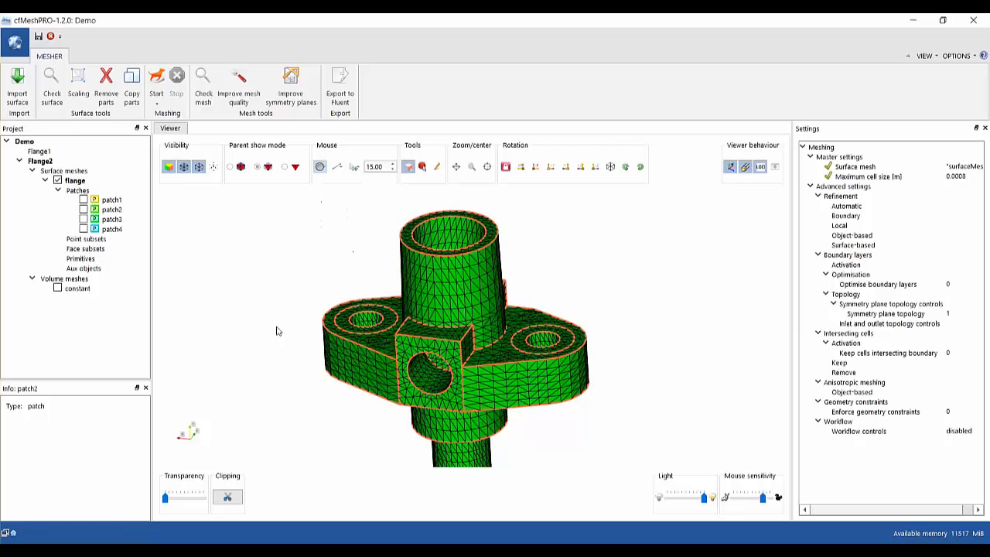
# Remove all feature edges from the flange surface mesh.
pyautogui.rightClick(433, 321)
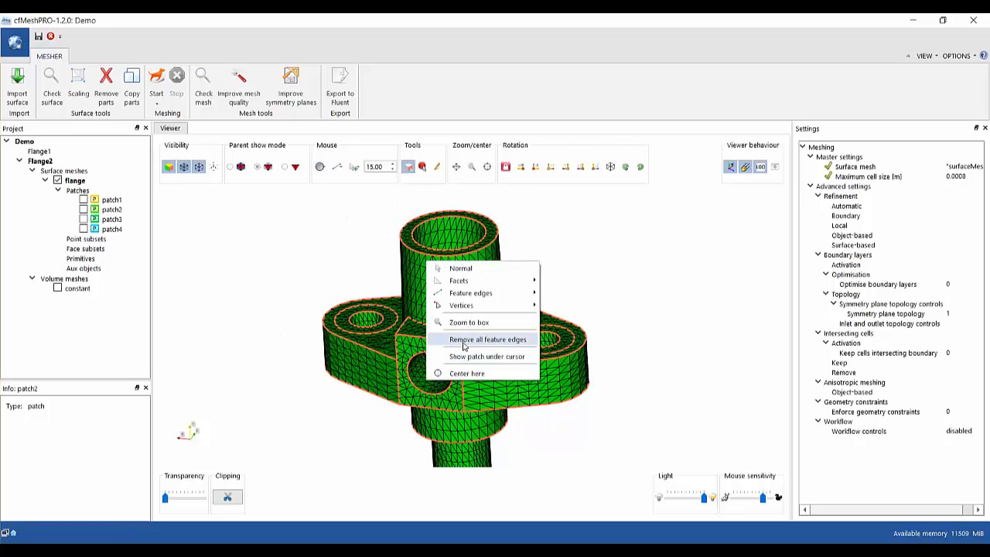
pyautogui.click(464, 340)
pyautogui.click(538, 298)
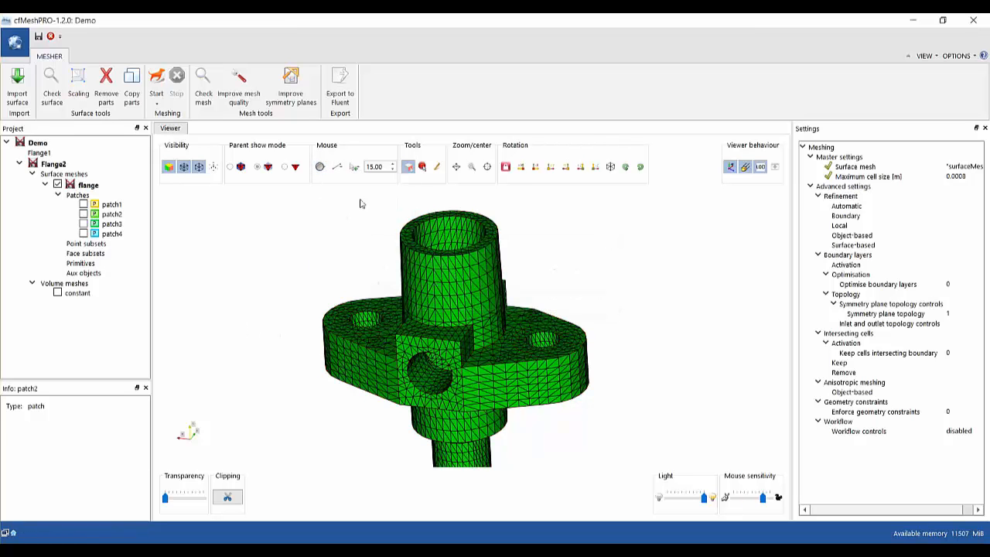
# Auto-select the flange's feature edges with a feature angle of 45 and add the selection to the feature edges.
pyautogui.click(319, 166)
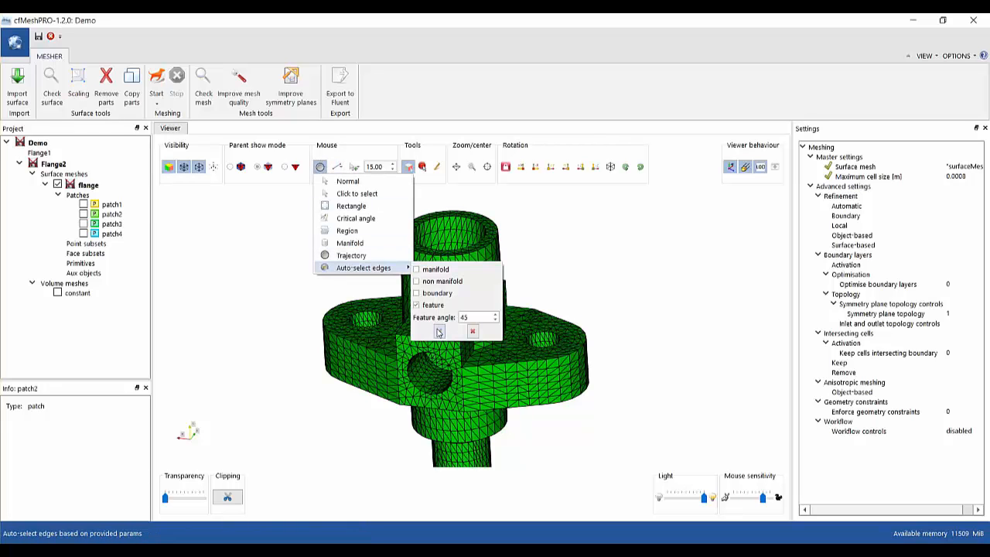
pyautogui.click(438, 331)
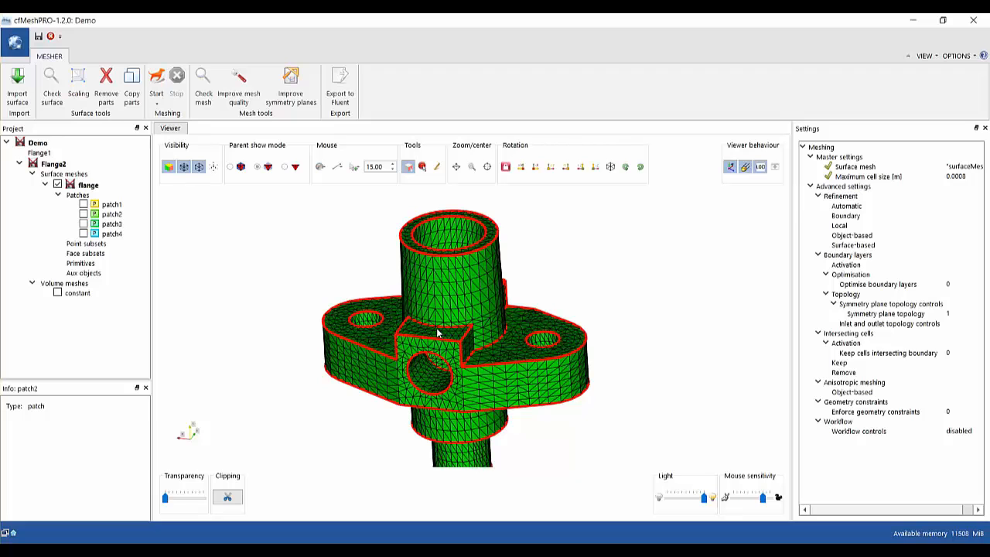
pyautogui.rightClick(437, 331)
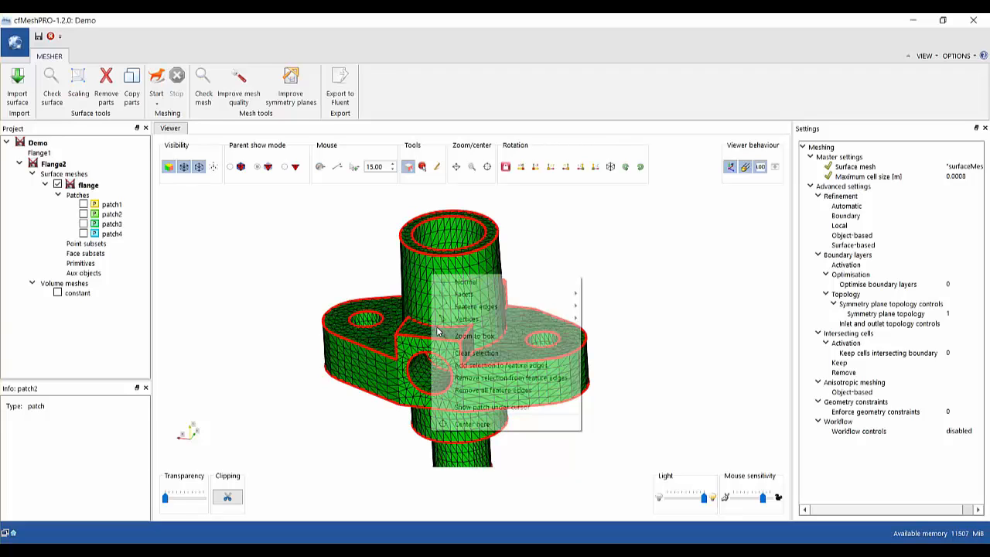
pyautogui.click(480, 369)
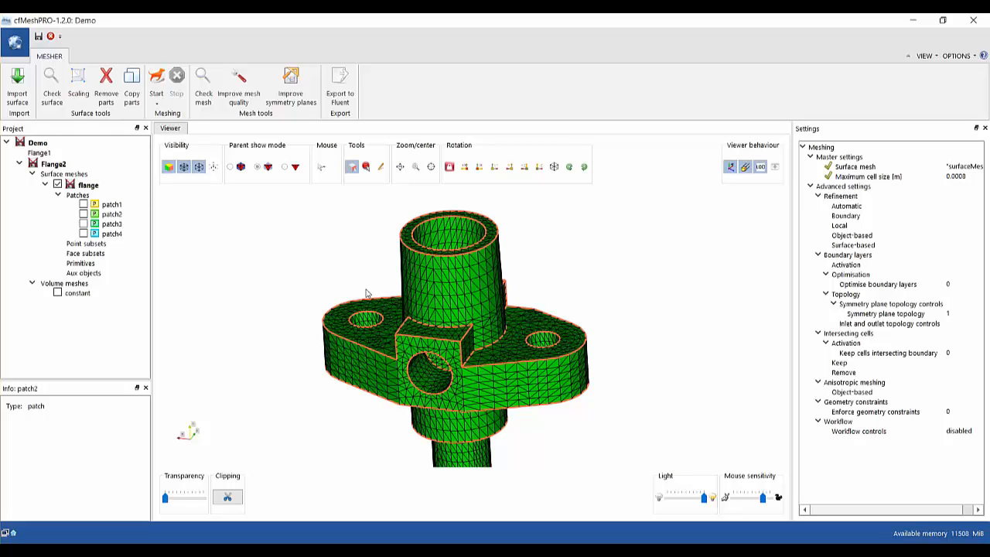
# Zoom to the active object so the entire flange fits in the viewer.
pyautogui.scroll(-2, 367, 288)
pyautogui.moveTo(346, 379)
pyautogui.mouseDown()
pyautogui.moveTo(343, 329)
pyautogui.moveTo(371, 306)
pyautogui.moveTo(351, 294)
pyautogui.moveTo(316, 307)
pyautogui.moveTo(355, 303)
pyautogui.mouseUp()
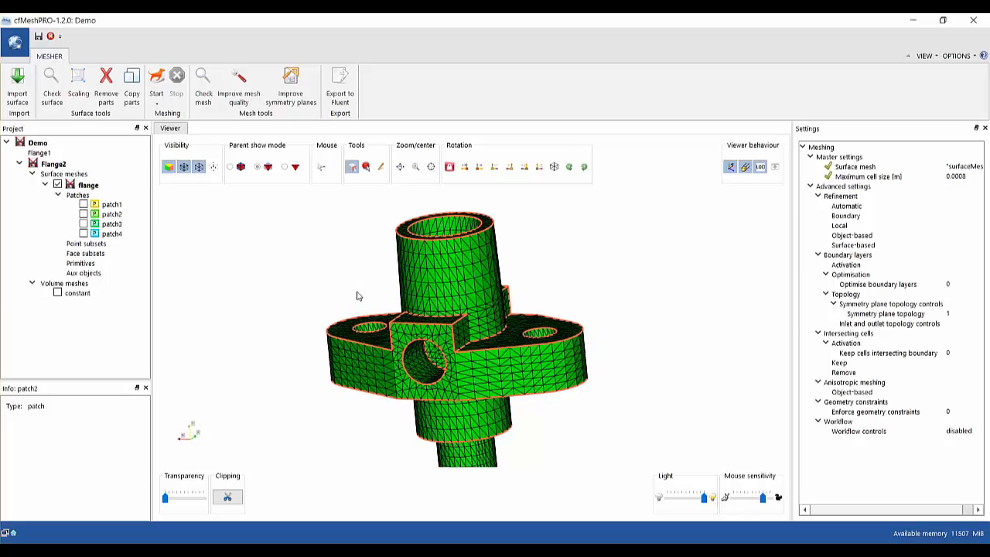
pyautogui.click(352, 168)
pyautogui.click(366, 166)
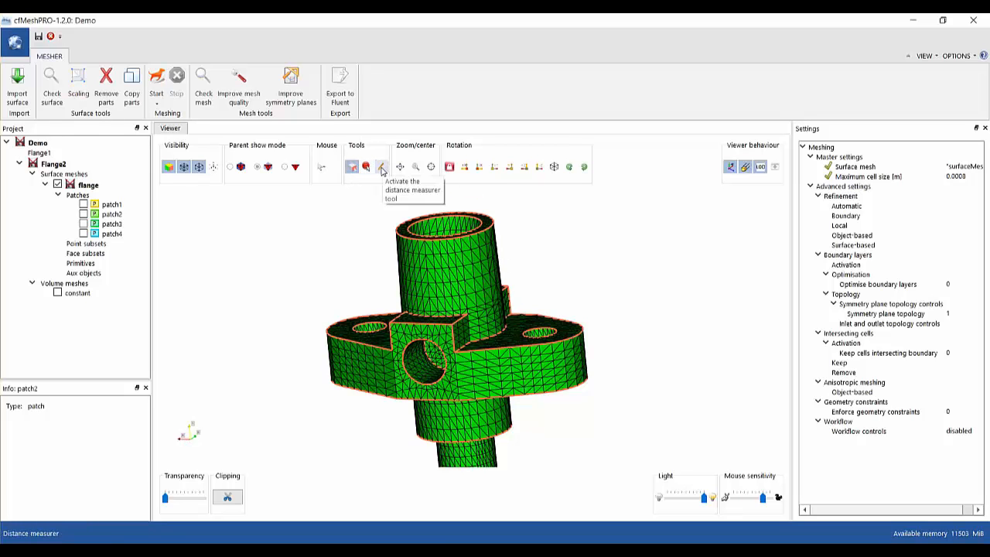
pyautogui.click(401, 168)
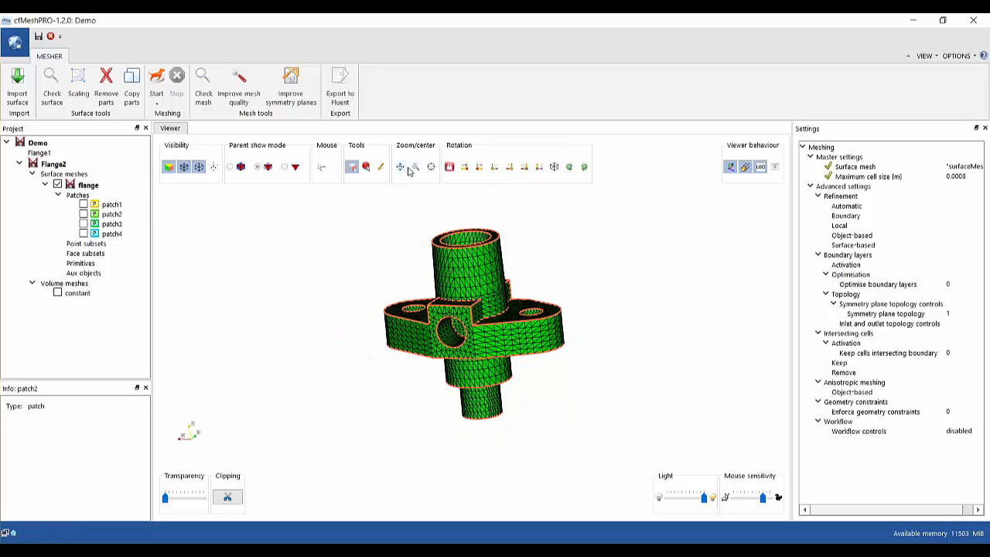
# Zoom to a box around the base of the upper cylinder, and return the view to the whole flange.
pyautogui.click(415, 167)
pyautogui.moveTo(415, 268); pyautogui.dragTo(529, 331)
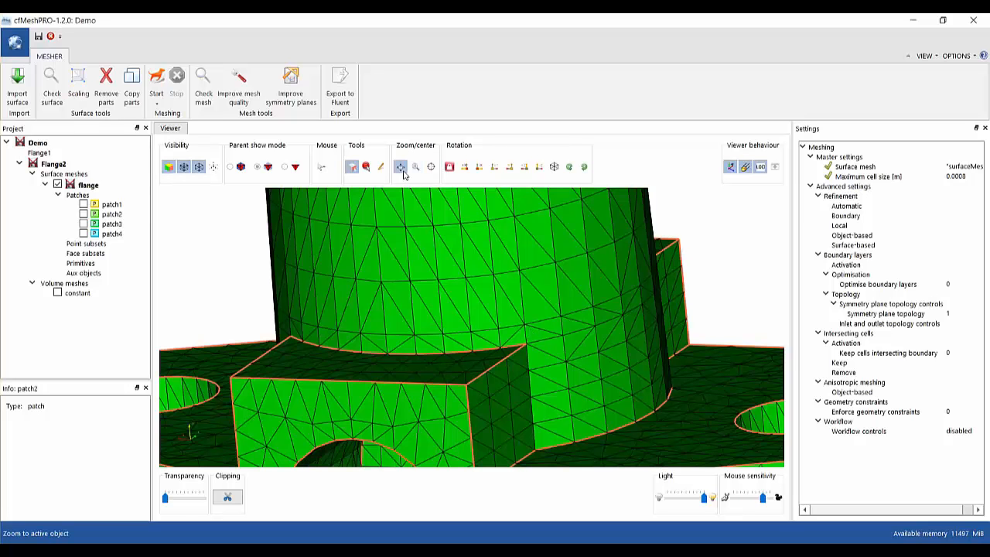
pyautogui.click(401, 167)
pyautogui.scroll(2, 434, 271)
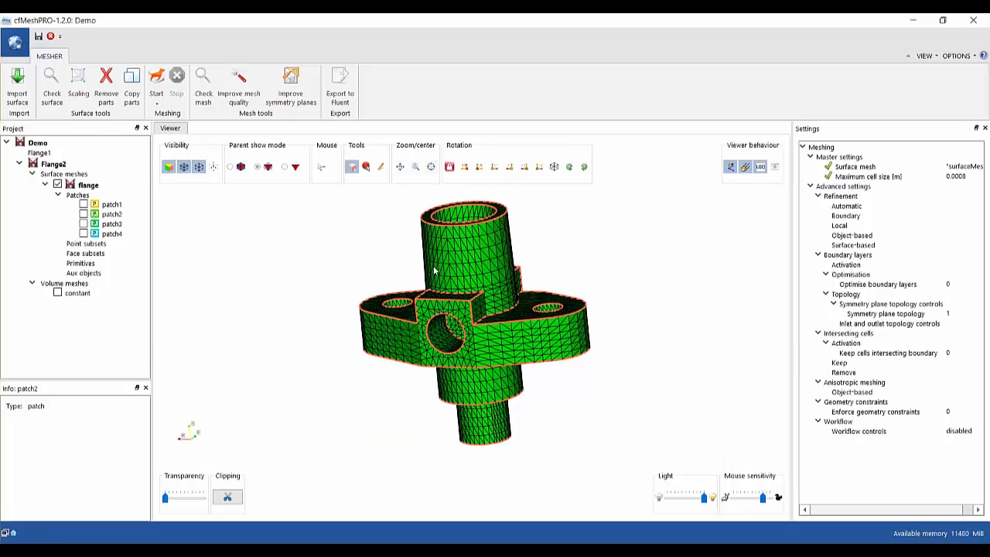
pyautogui.moveTo(493, 271); pyautogui.dragTo(474, 295, button='middle')
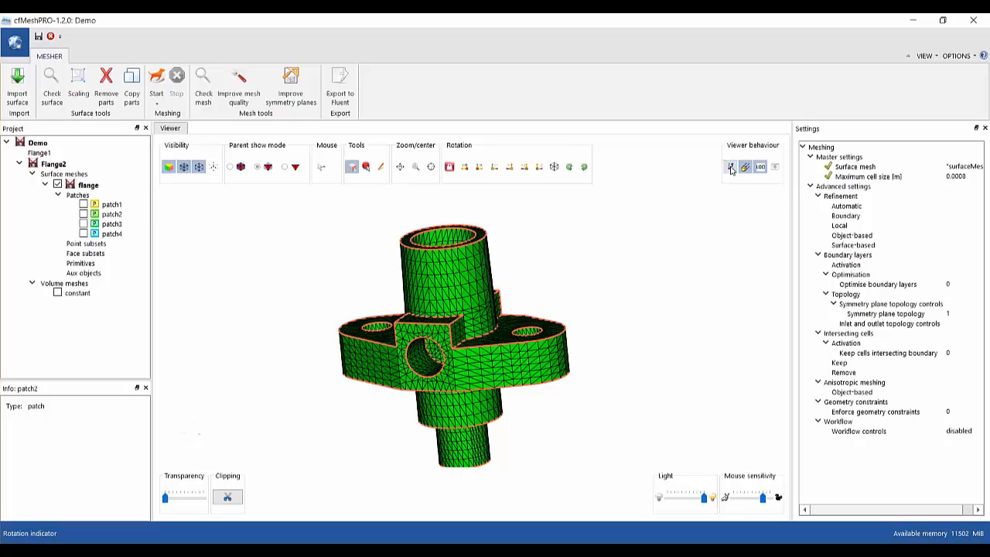
# Toggle parallel projection off and back on, and view the flange from closer and higher up.
pyautogui.click(744, 169)
pyautogui.click(744, 168)
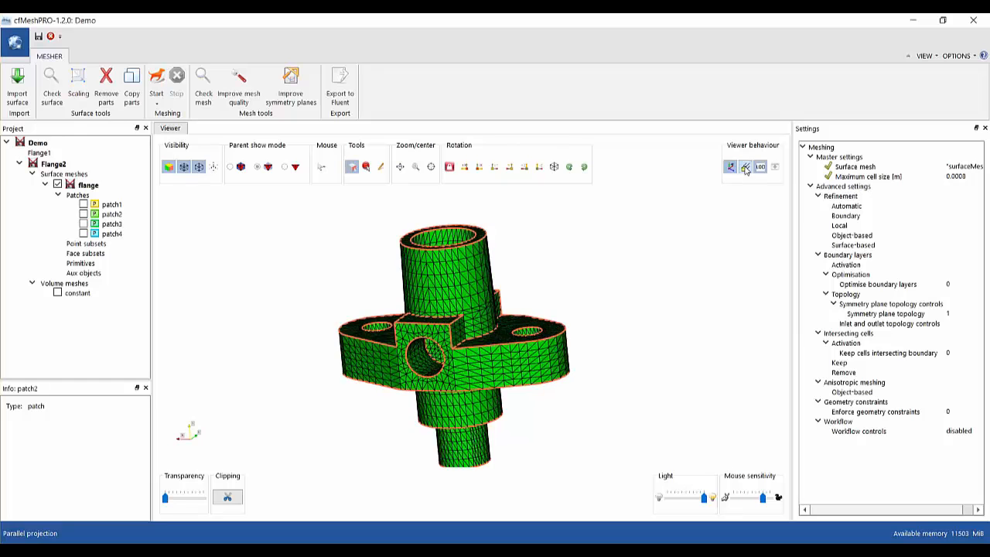
pyautogui.scroll(4, 688, 255)
pyautogui.moveTo(688, 255); pyautogui.dragTo(686, 266)
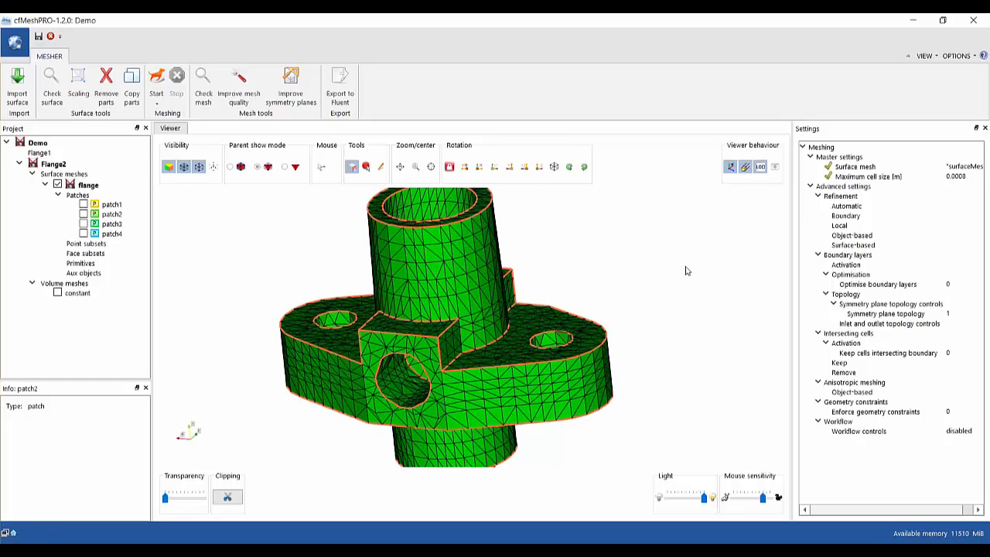
pyautogui.click(761, 169)
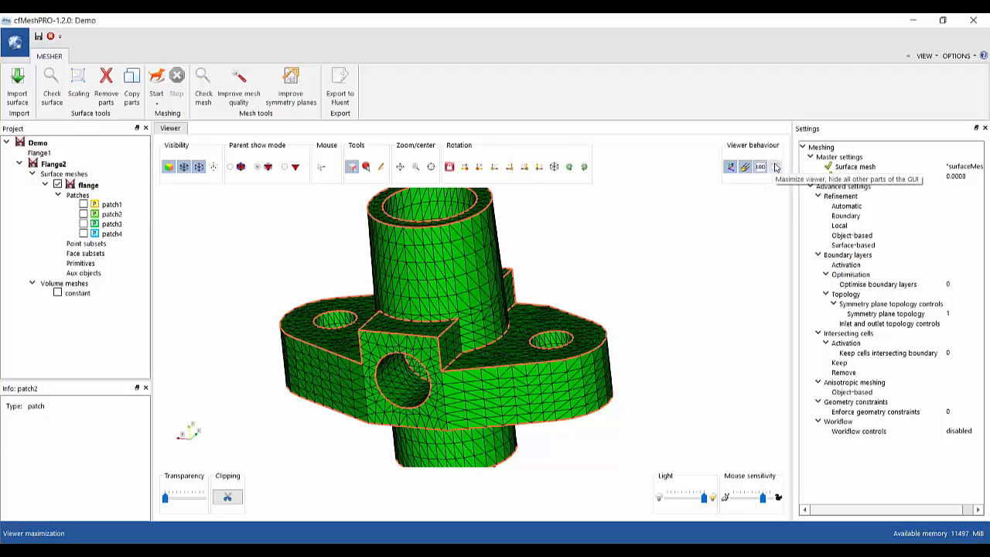
# Maximize the viewer to hide the rest of the interface, view the flange, and restore the full layout.
pyautogui.click(775, 167)
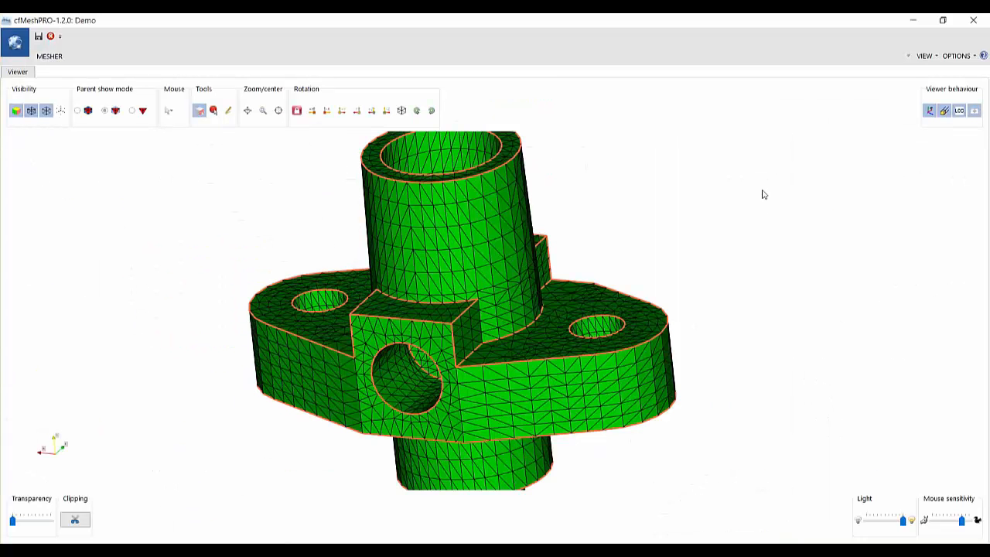
pyautogui.scroll(-3, 762, 217)
pyautogui.moveTo(700, 295); pyautogui.dragTo(687, 270)
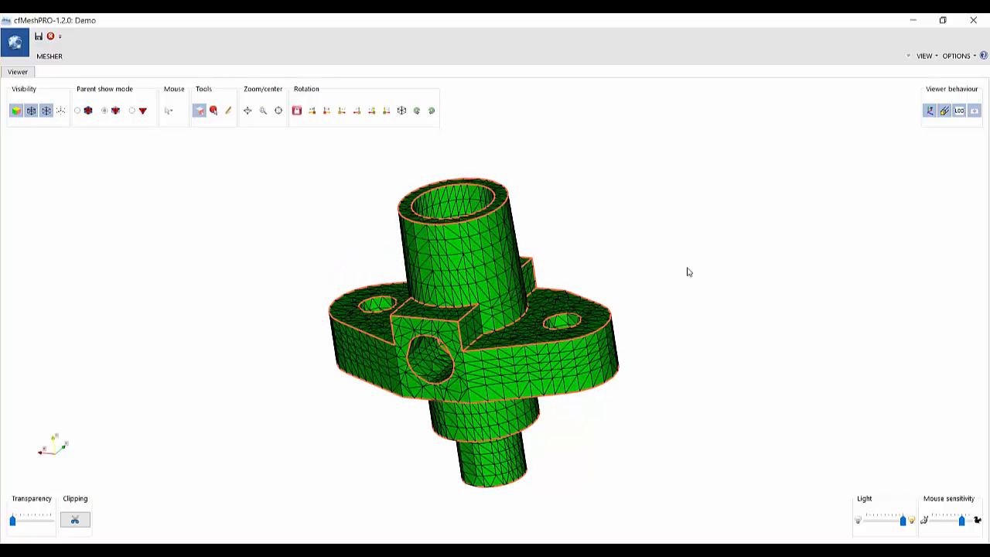
pyautogui.click(973, 112)
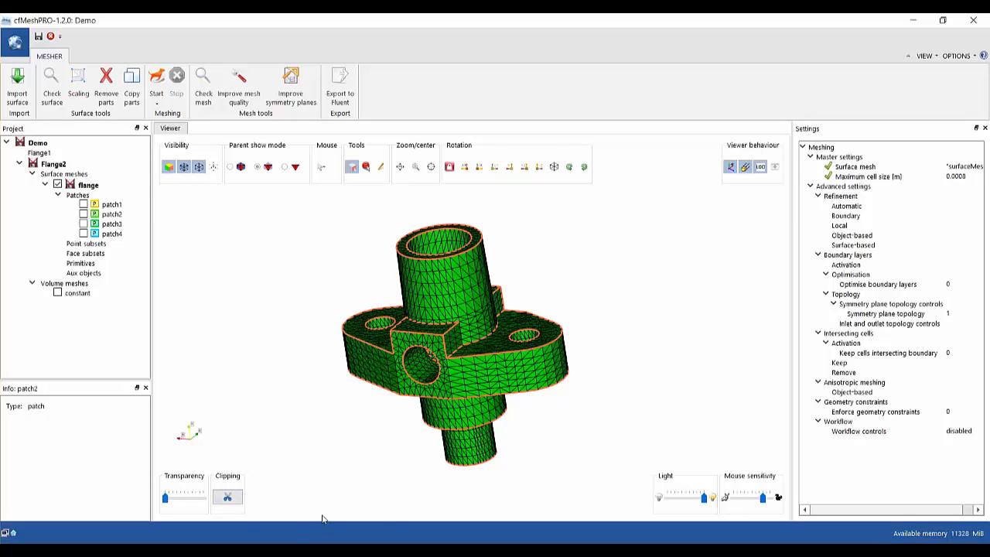
# Try the transparency and light sliders, and raise the mouse sensitivity slightly.
pyautogui.moveTo(165, 498)
pyautogui.mouseDown()
pyautogui.moveTo(194, 498)
pyautogui.moveTo(165, 499)
pyautogui.mouseUp()
pyautogui.moveTo(704, 499); pyautogui.dragTo(765, 504)
# Enable clipping, align the clipping plane's normal with the Y and Z axes, and set it back to the positive X axis.
pyautogui.click(229, 497)
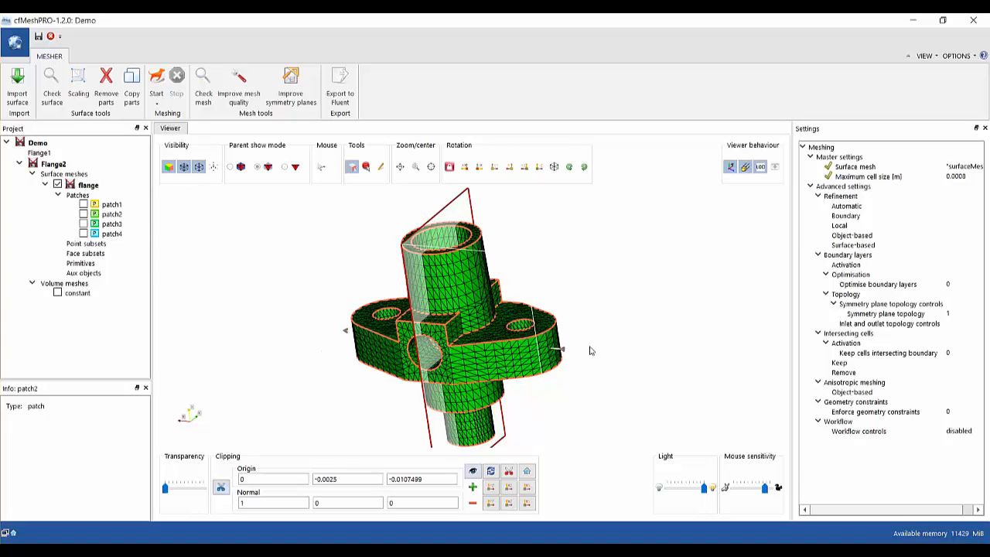
pyautogui.moveTo(589, 351); pyautogui.dragTo(592, 332)
pyautogui.scroll(1, 592, 333)
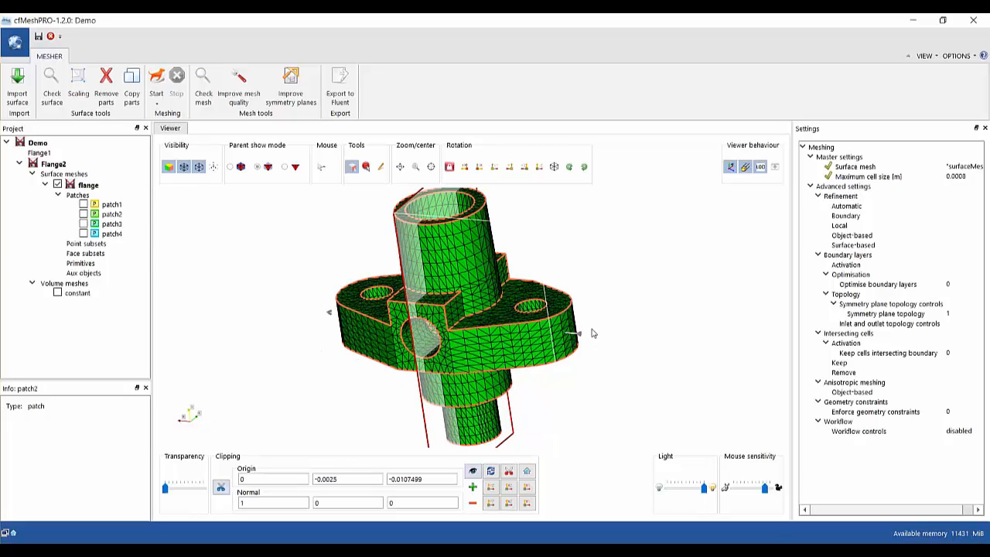
pyautogui.scroll(-1, 592, 332)
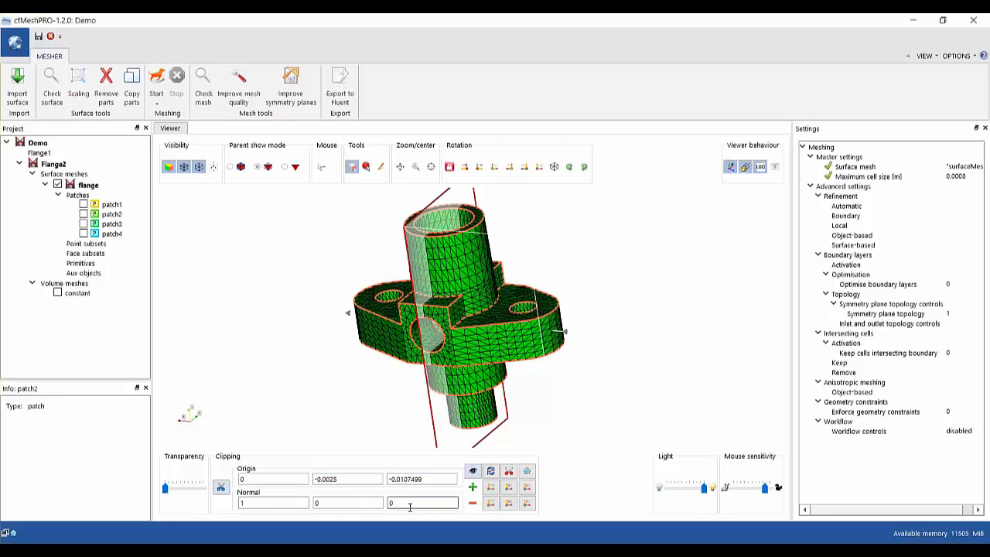
pyautogui.click(509, 487)
pyautogui.click(526, 487)
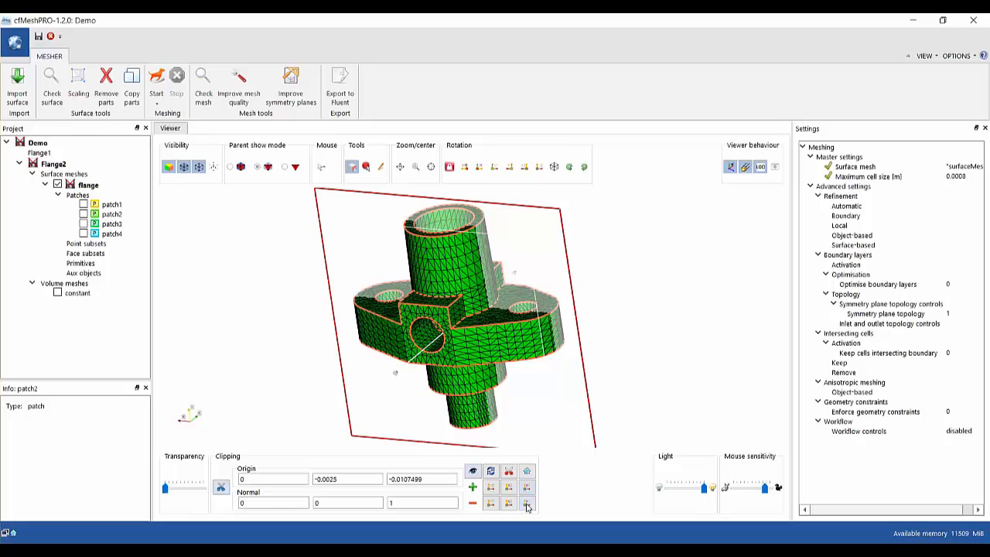
pyautogui.click(490, 488)
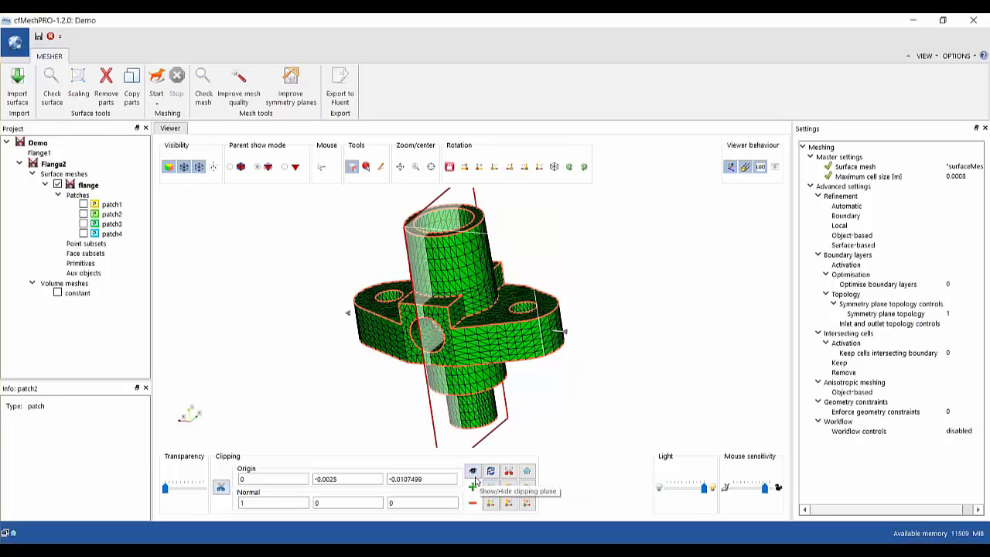
# Hide and reshow the clipping plane, and clip the flange with the plane at X origin -0.000436266 and normal 1, 0, 0.
pyautogui.click(473, 472)
pyautogui.click(472, 472)
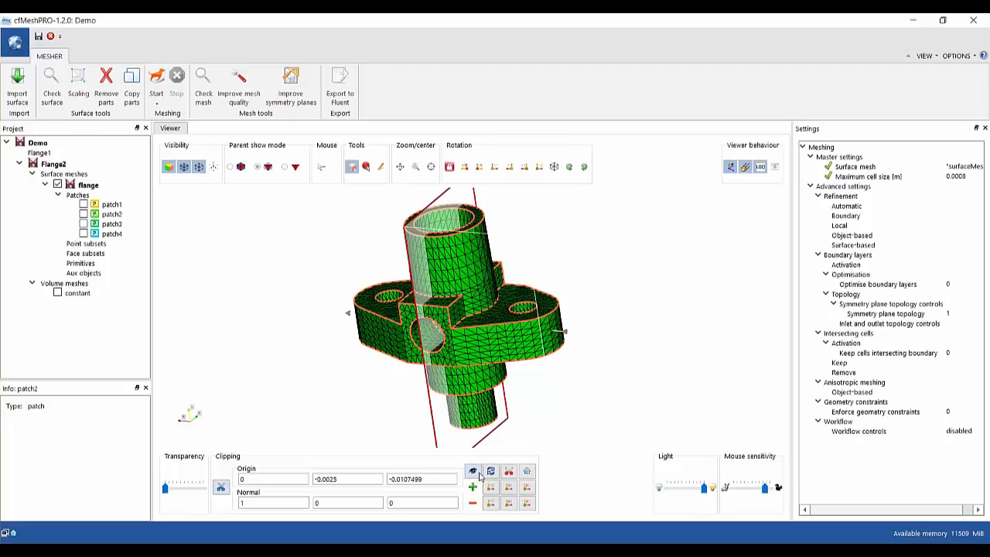
pyautogui.moveTo(420, 292)
pyautogui.mouseDown()
pyautogui.moveTo(457, 305)
pyautogui.moveTo(427, 305)
pyautogui.mouseUp()
pyautogui.moveTo(570, 334)
pyautogui.mouseDown()
pyautogui.moveTo(564, 314)
pyautogui.moveTo(569, 333)
pyautogui.mouseUp()
pyautogui.click(491, 488)
pyautogui.click(509, 472)
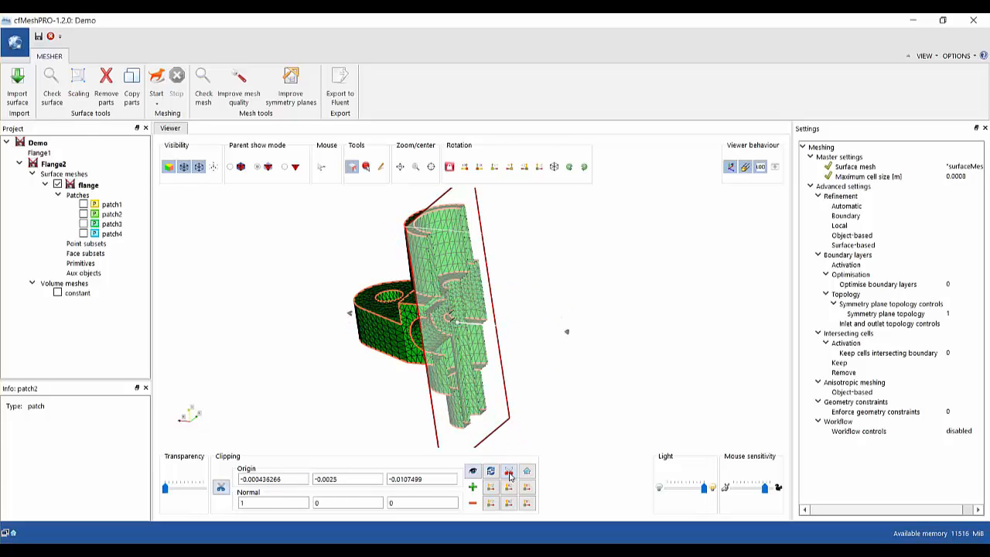
# Move the clipping plane to X origin -0.00774038, update the clip, and reset the plane to its default position.
pyautogui.moveTo(473, 372); pyautogui.dragTo(511, 391)
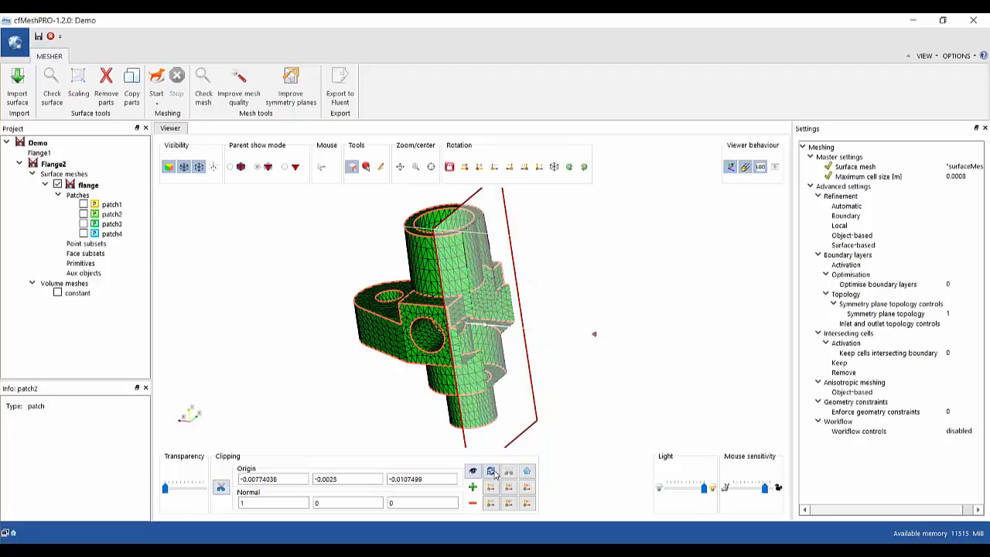
pyautogui.click(492, 473)
pyautogui.click(527, 473)
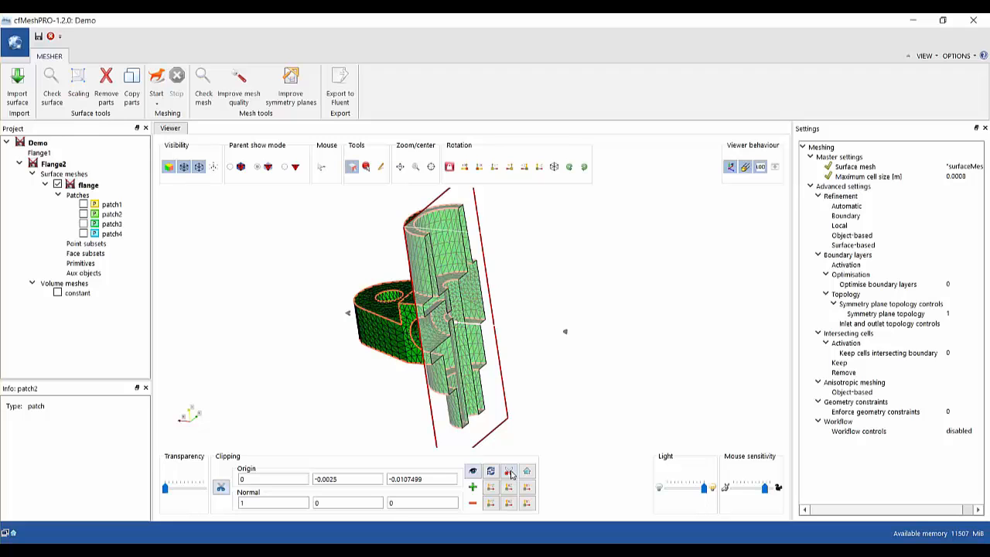
# Hide the clipping plane to view the sectioned flange, and turn clipping off.
pyautogui.click(473, 472)
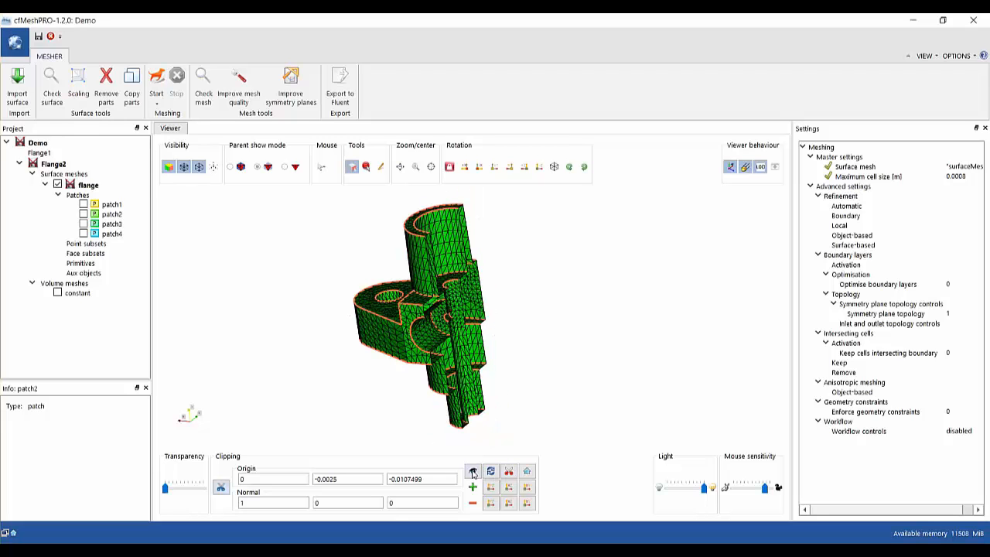
pyautogui.click(222, 488)
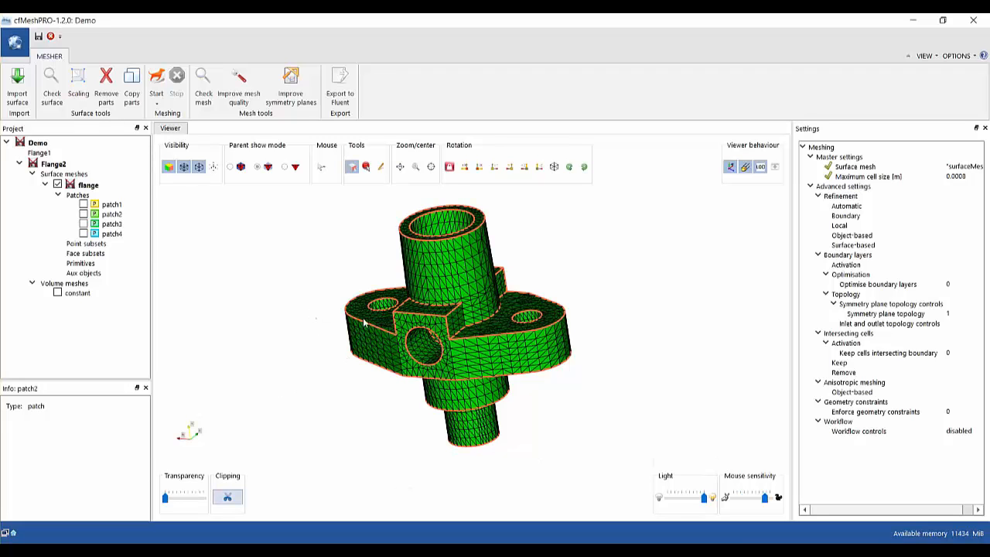
# Center the view on a point at the rim of the flange's bolt hole, and view the hole closer from above.
pyautogui.scroll(-2, 504, 389)
pyautogui.scroll(4, 506, 354)
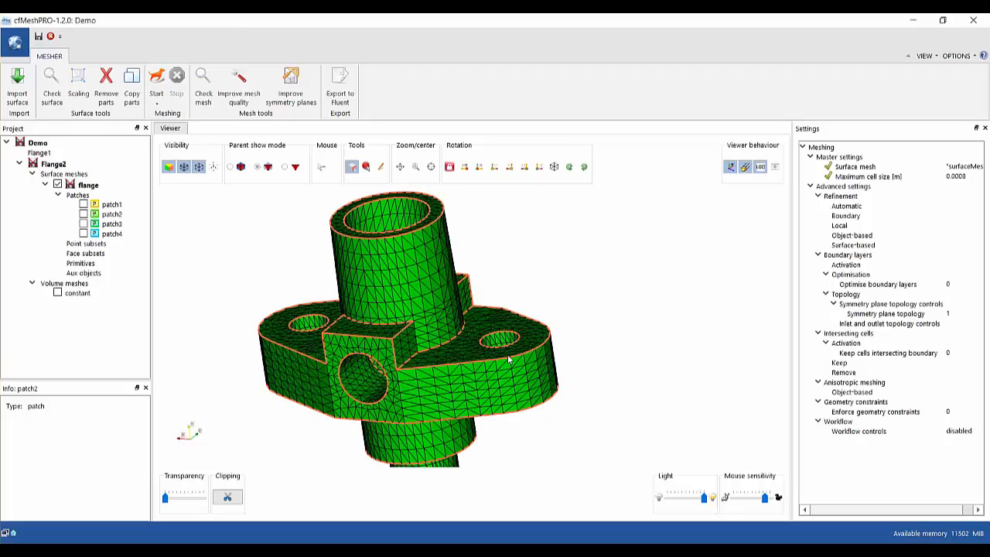
pyautogui.rightClick(504, 350)
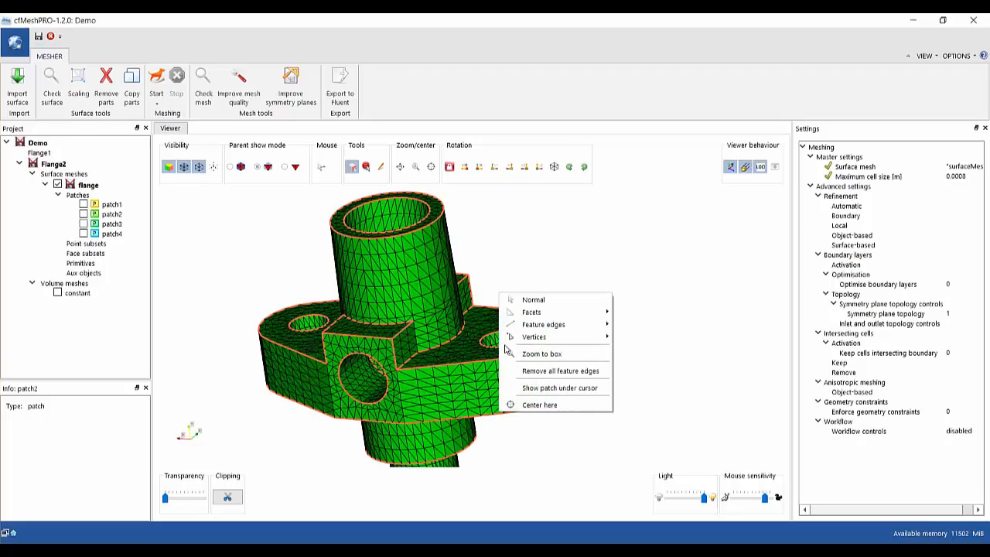
pyautogui.click(539, 405)
pyautogui.moveTo(580, 320); pyautogui.dragTo(539, 379)
pyautogui.scroll(5, 540, 379)
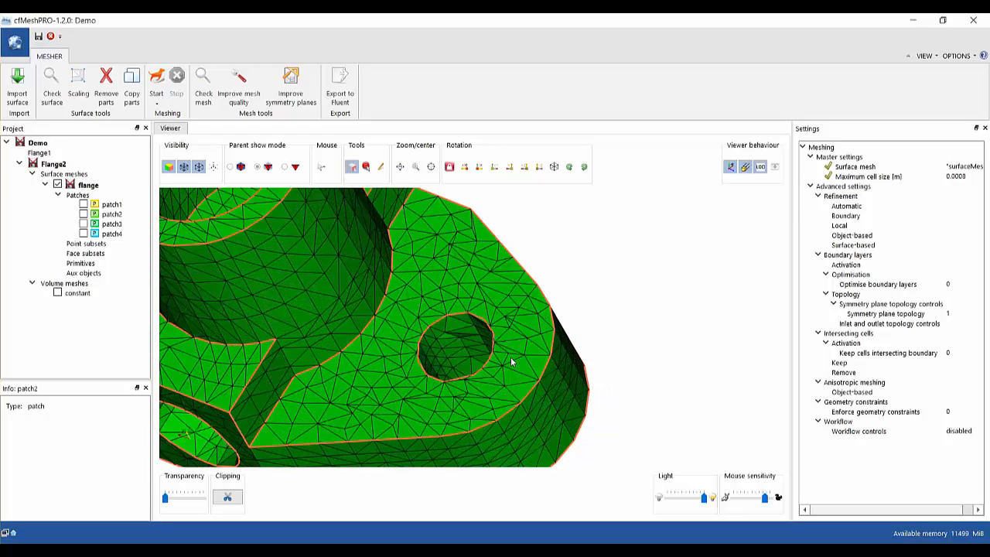
# Center the view on a point near the flange plate's outer edge beside the bolt hole, and fit the whole flange in the viewer.
pyautogui.rightClick(543, 331)
pyautogui.click(584, 386)
pyautogui.moveTo(584, 386); pyautogui.dragTo(426, 294)
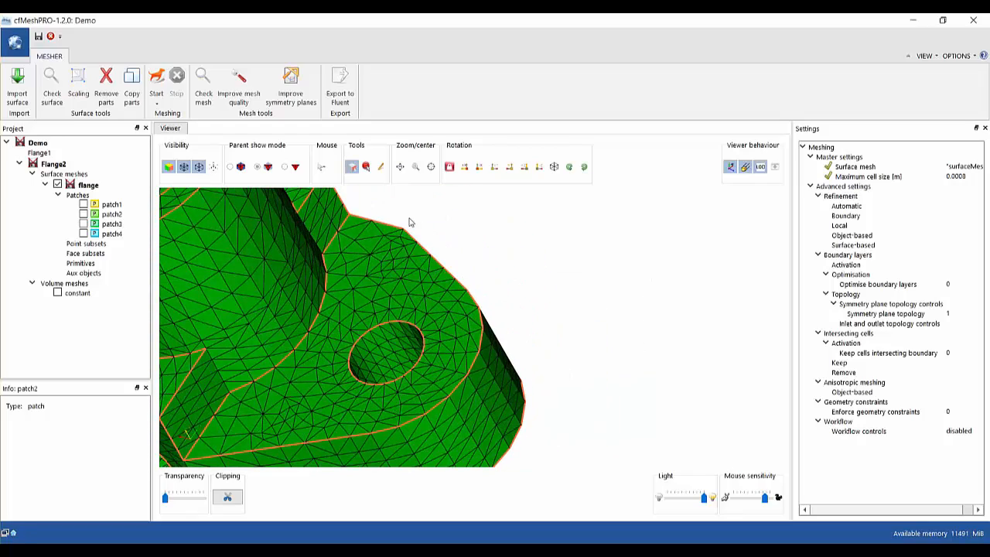
pyautogui.click(400, 167)
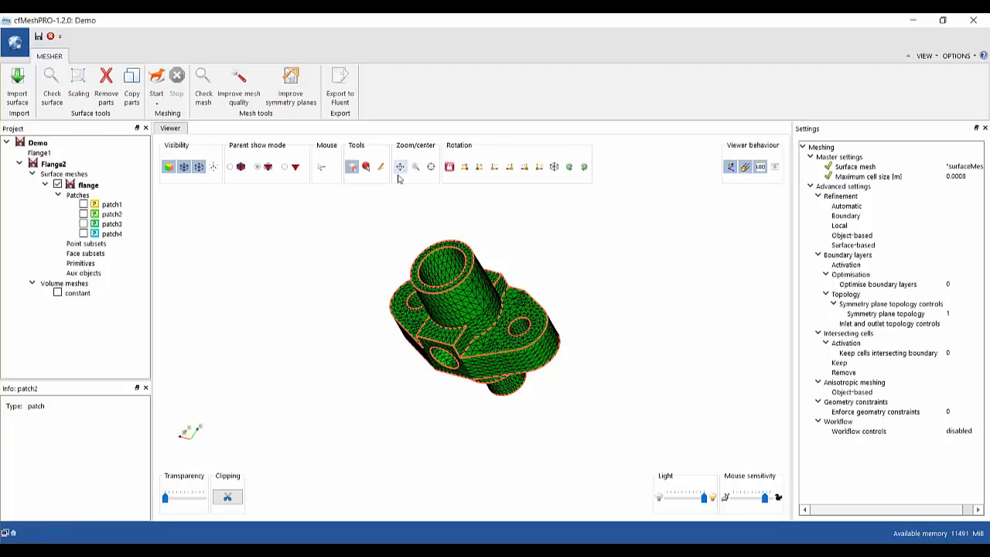